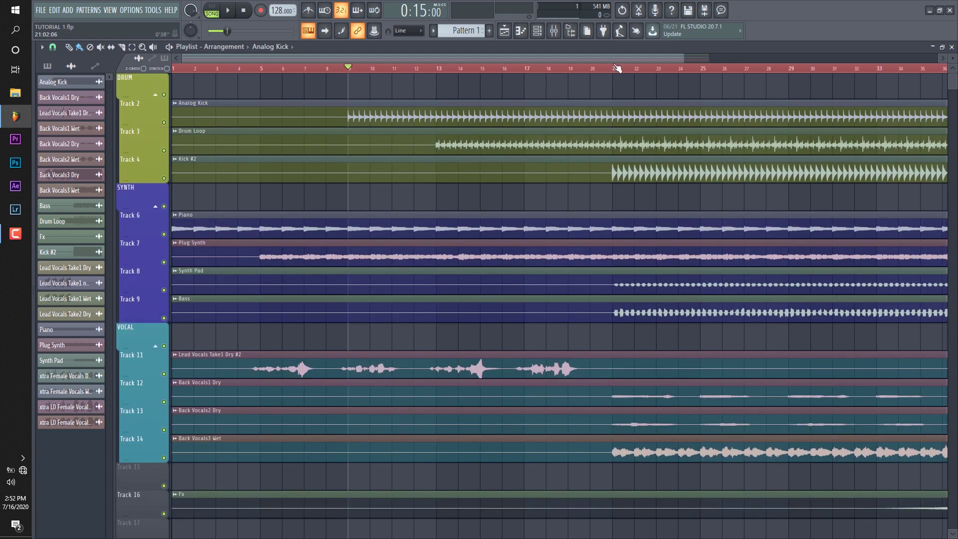
Play the full arrangement from bar 21 and stop playback.
{"action": "left_click", "coordinate": [612, 68]}
{"action": "key", "text": "space"}
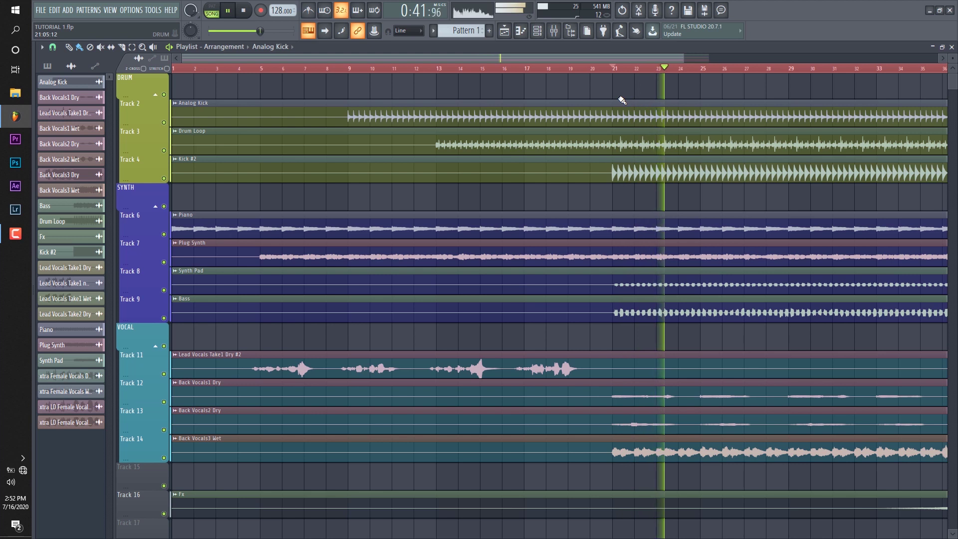
{"action": "key", "text": "space"}
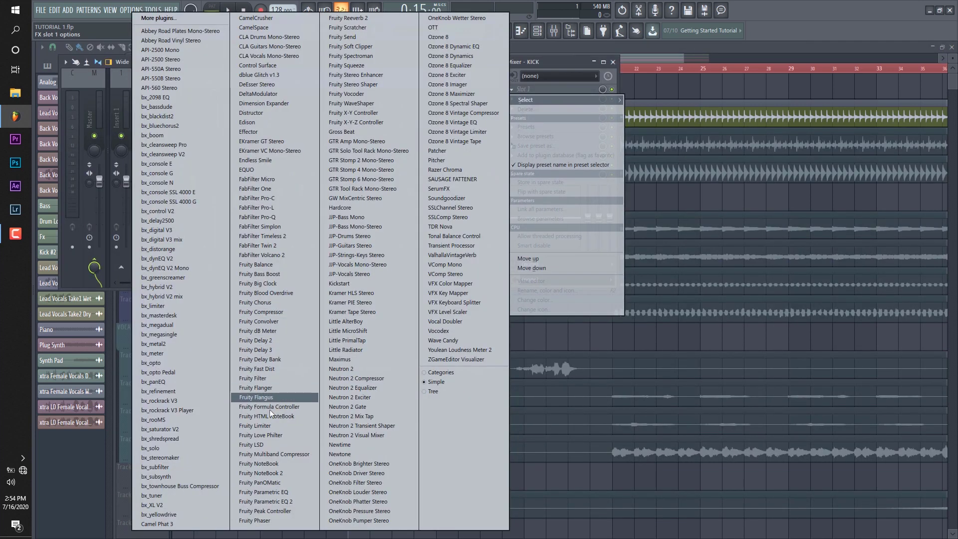
Load Fruity Limiter into the first effect slot of the KICK mixer track and show its compressor controls.
{"action": "left_click", "coordinate": [264, 426]}
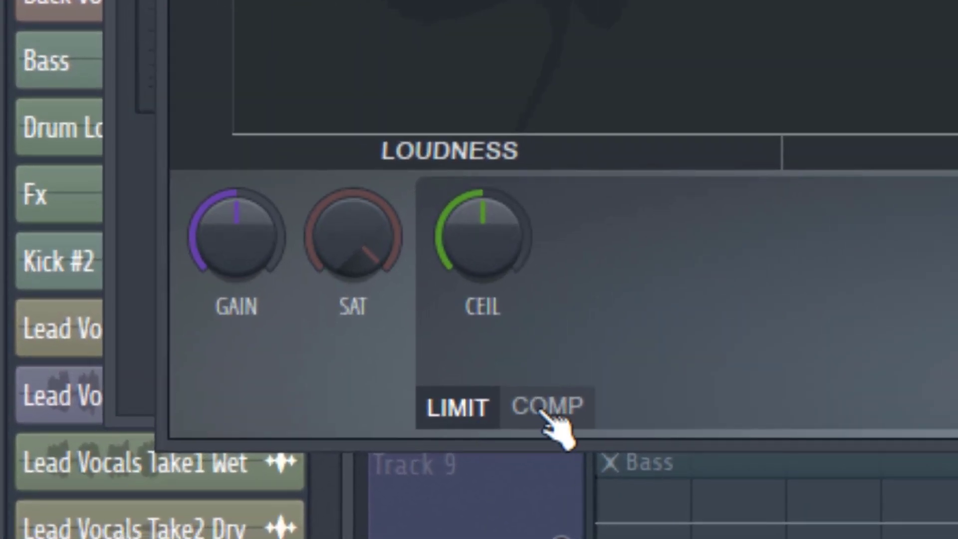
{"action": "left_click", "coordinate": [544, 413]}
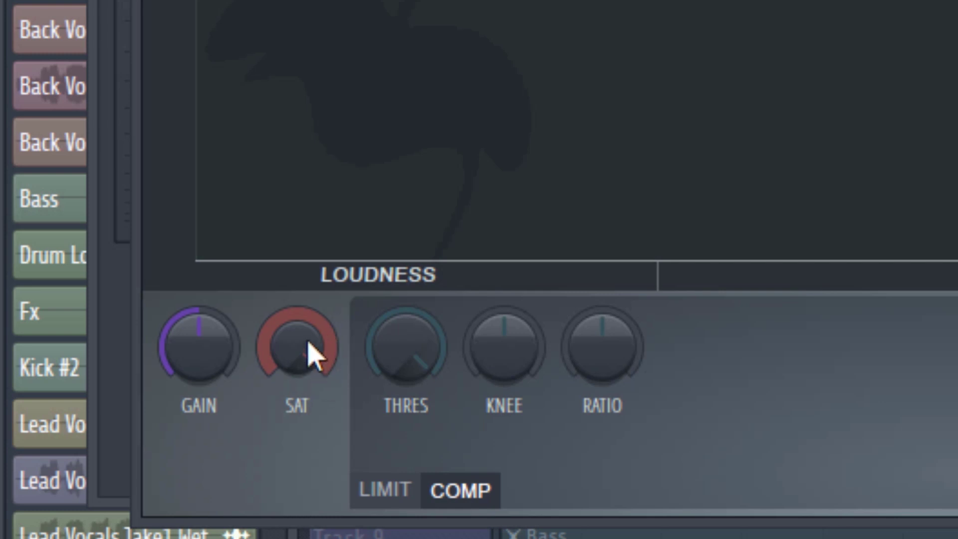
Try several lower soft saturation thresholds on the kick's limiter and restore the setting to 0.0 dB.
{"action": "mouse_move", "coordinate": [308, 344]}
{"action": "left_mouse_down"}
{"action": "mouse_move", "coordinate": [307, 444]}
{"action": "mouse_move", "coordinate": [308, 344]}
{"action": "left_mouse_up"}
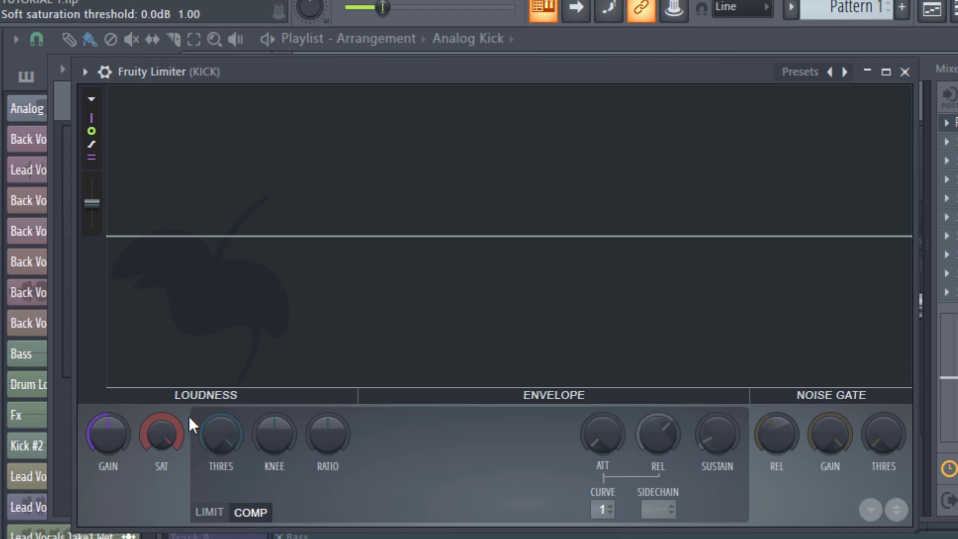
{"action": "left_click_drag", "start_coordinate": [157, 442], "coordinate": [157, 486]}
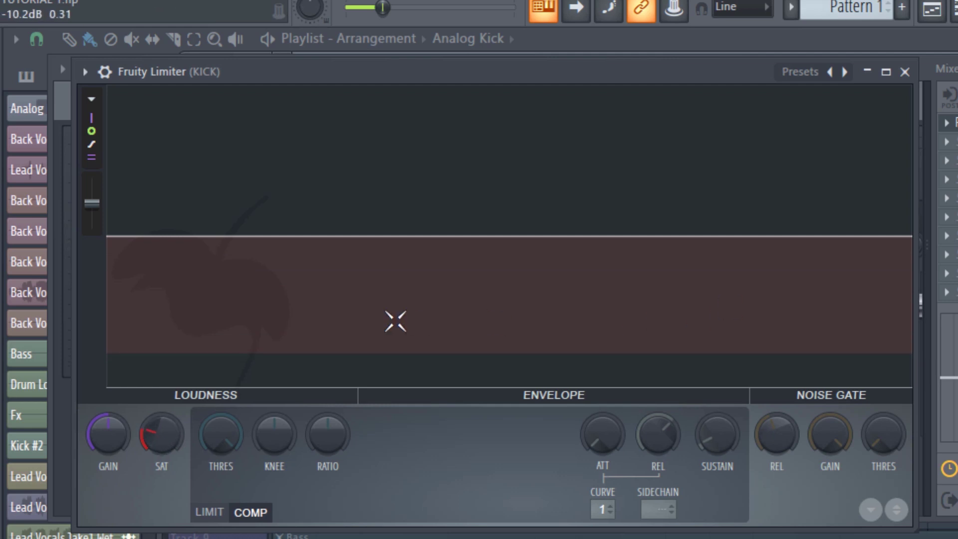
{"action": "left_click_drag", "start_coordinate": [166, 431], "coordinate": [670, 349]}
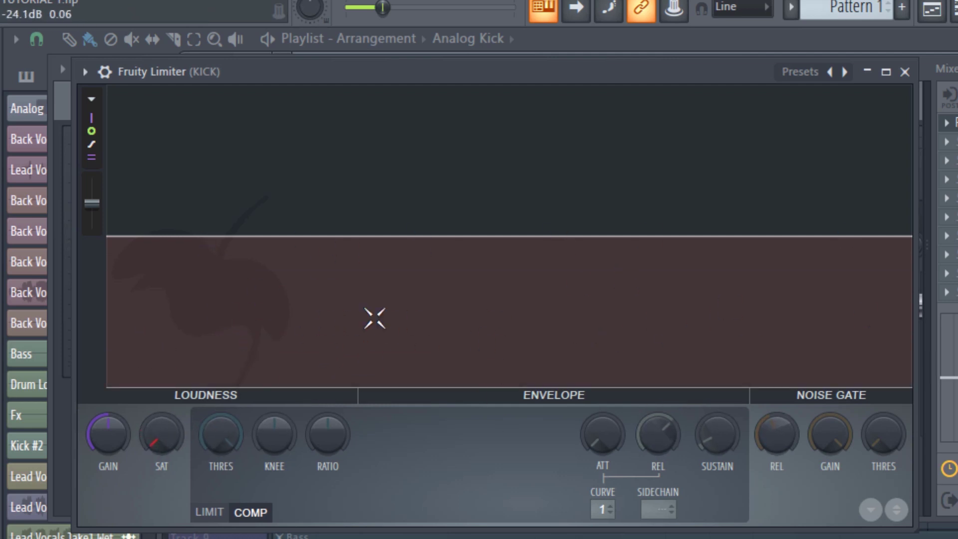
{"action": "left_click_drag", "start_coordinate": [162, 436], "coordinate": [162, 397]}
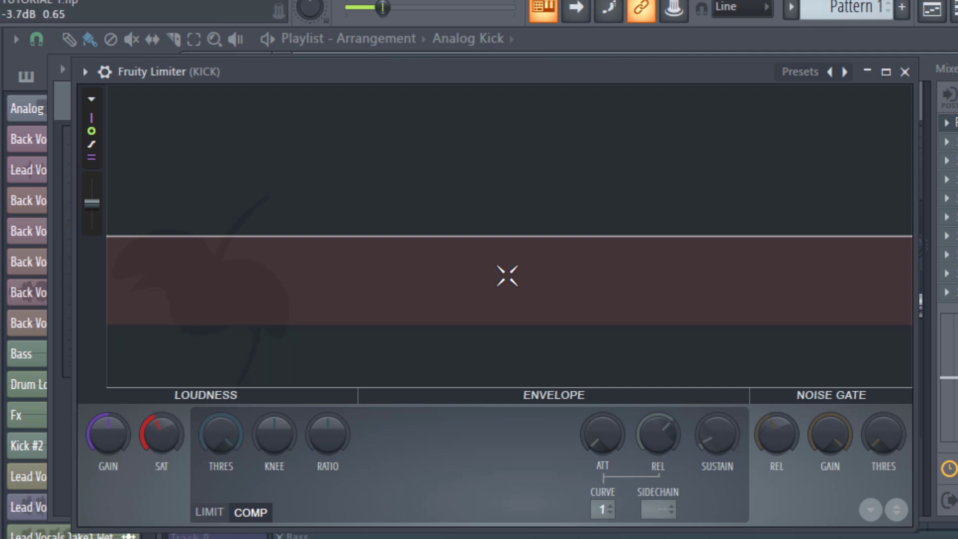
{"action": "left_click_drag", "start_coordinate": [162, 430], "coordinate": [161, 379]}
Play the kick and lower the compressor threshold to about the middle of its peaks.
{"action": "key", "text": "space"}
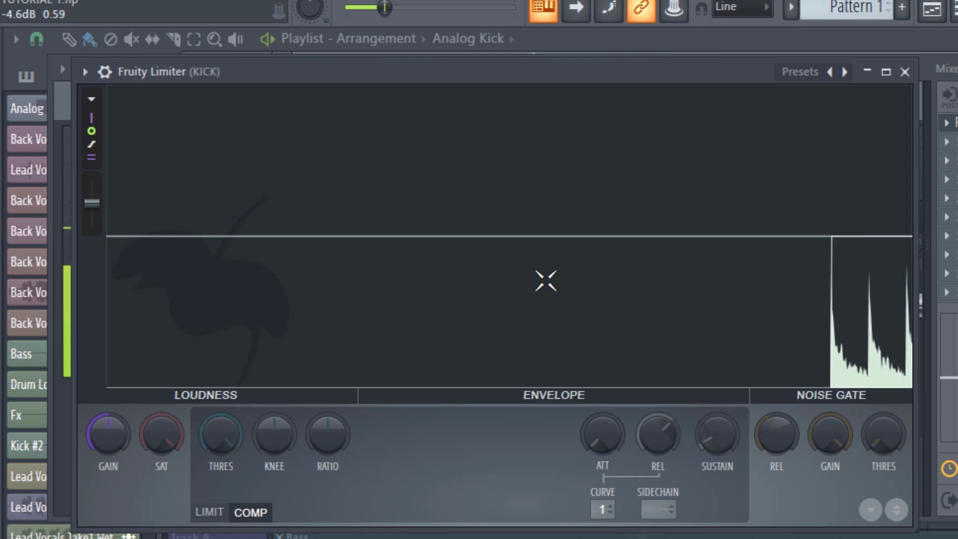
{"action": "left_click_drag", "start_coordinate": [221, 434], "coordinate": [221, 464]}
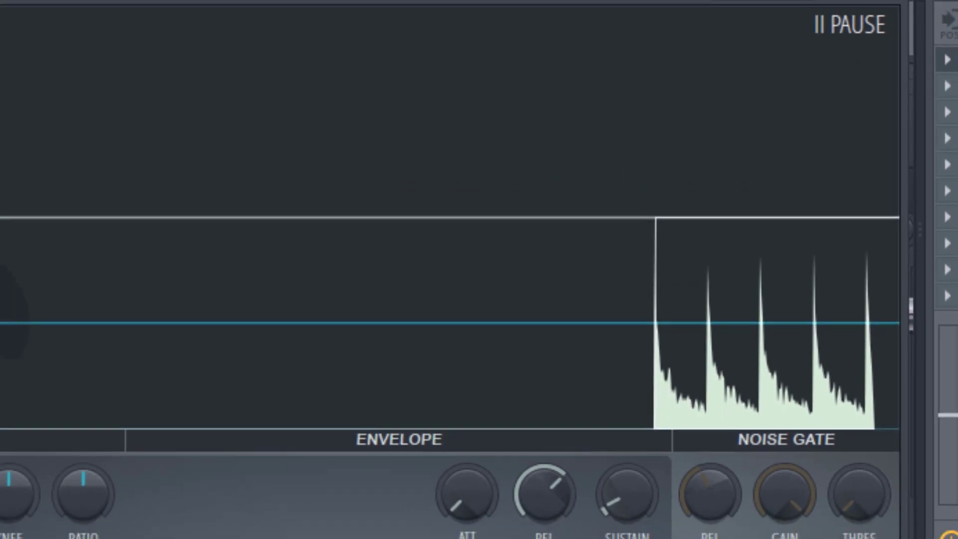
{"action": "left_click_drag", "start_coordinate": [171, 432], "coordinate": [171, 442]}
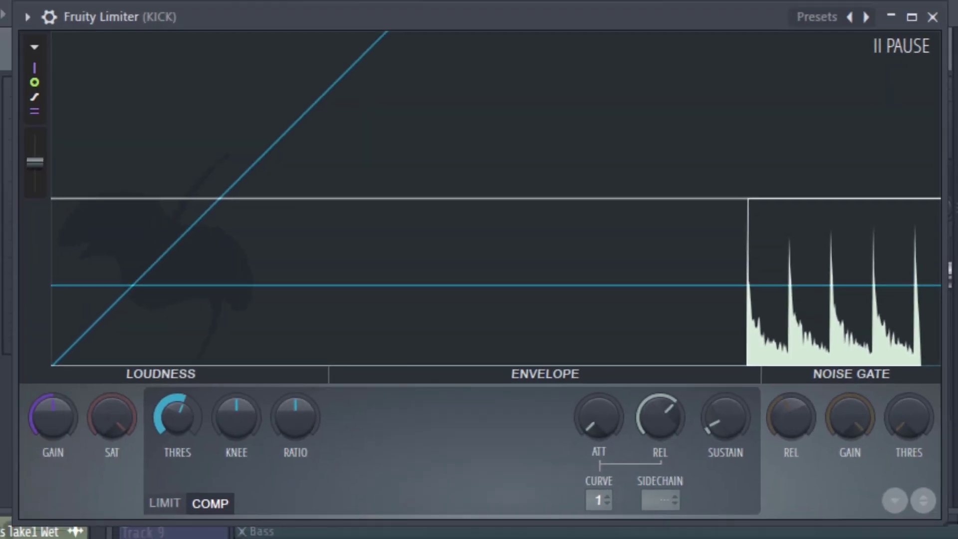
{"action": "left_click_drag", "start_coordinate": [717, 287], "coordinate": [716, 282]}
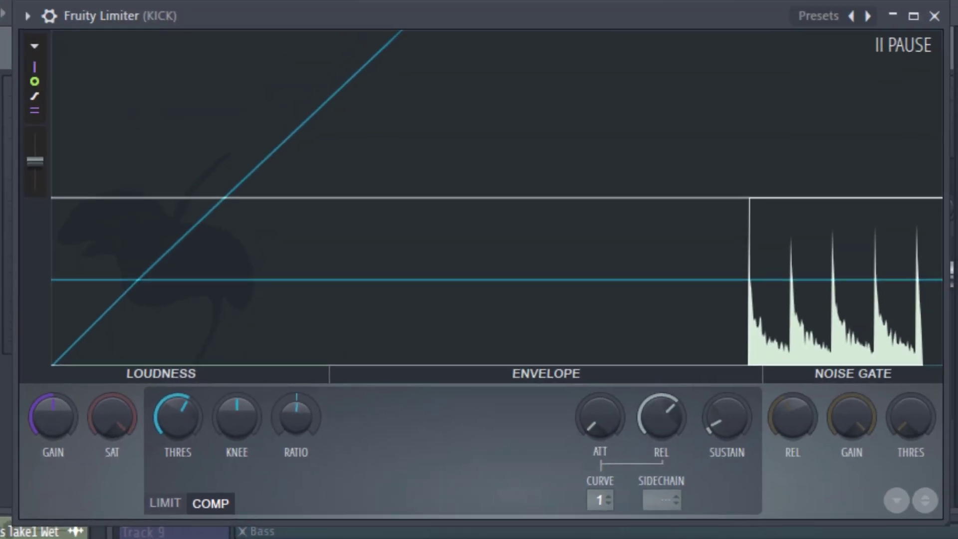
Raise the compressor ratio to its maximum and play the kick to examine the gain reduction.
{"action": "left_click_drag", "start_coordinate": [663, 269], "coordinate": [663, 244]}
{"action": "left_click_drag", "start_coordinate": [296, 417], "coordinate": [296, 400]}
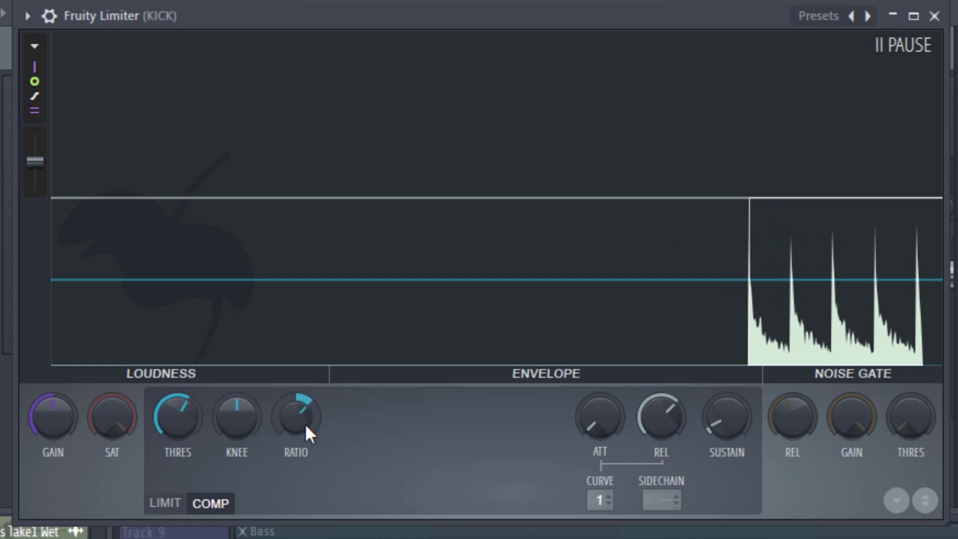
{"action": "left_click_drag", "start_coordinate": [289, 432], "coordinate": [289, 408]}
{"action": "key", "text": "space"}
{"action": "left_click", "coordinate": [732, 198]}
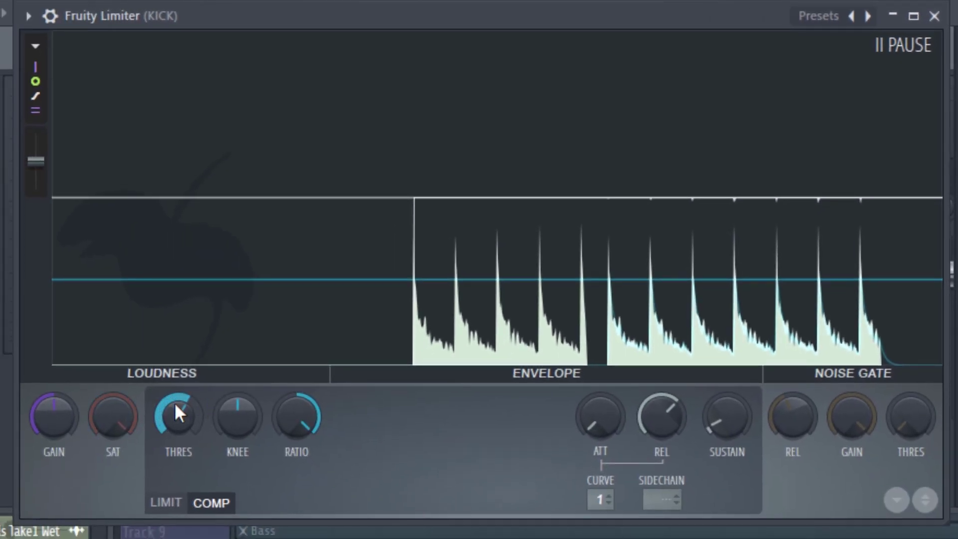
Lower the compressor threshold to just under mid-range and reduce the ratio to about two-thirds of its range.
{"action": "left_click_drag", "start_coordinate": [176, 404], "coordinate": [176, 407]}
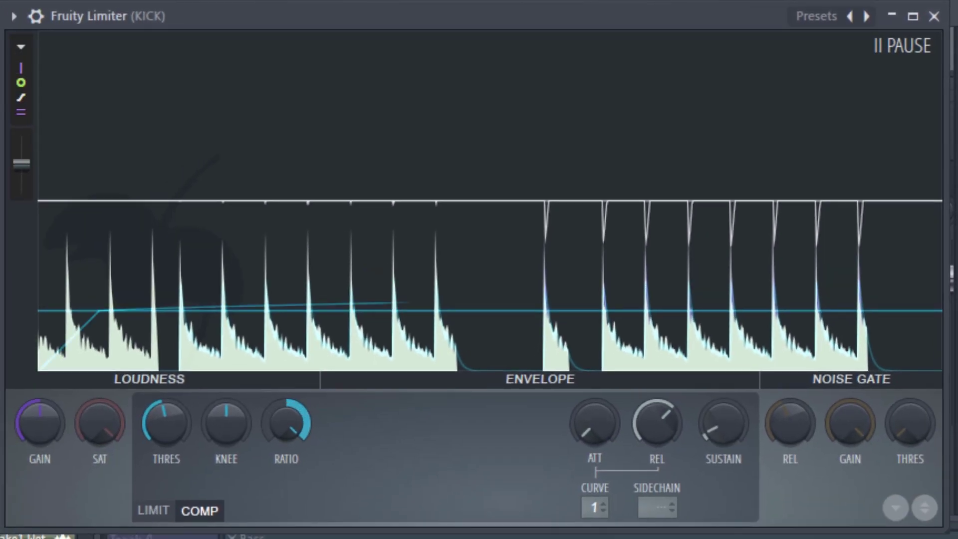
{"action": "left_click_drag", "start_coordinate": [286, 423], "coordinate": [286, 452]}
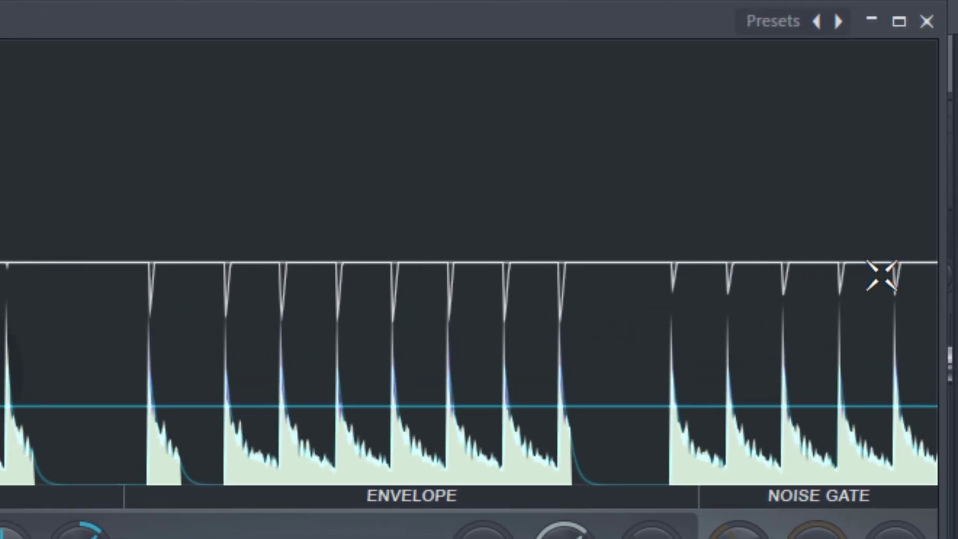
{"action": "left_click", "coordinate": [197, 336]}
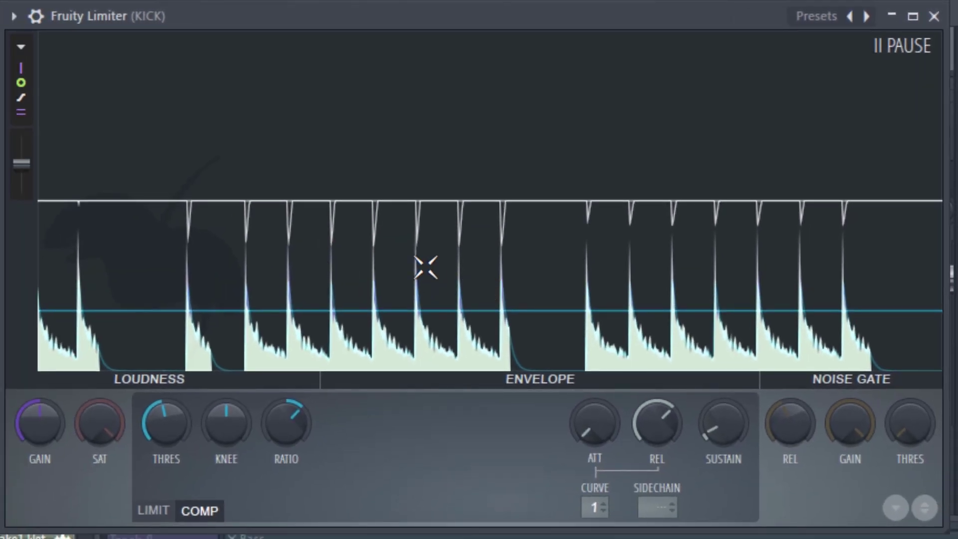
Try small knee adjustments to see how the compression curve bends, resetting the knee to its default each time.
{"action": "left_click_drag", "start_coordinate": [225, 426], "coordinate": [224, 443]}
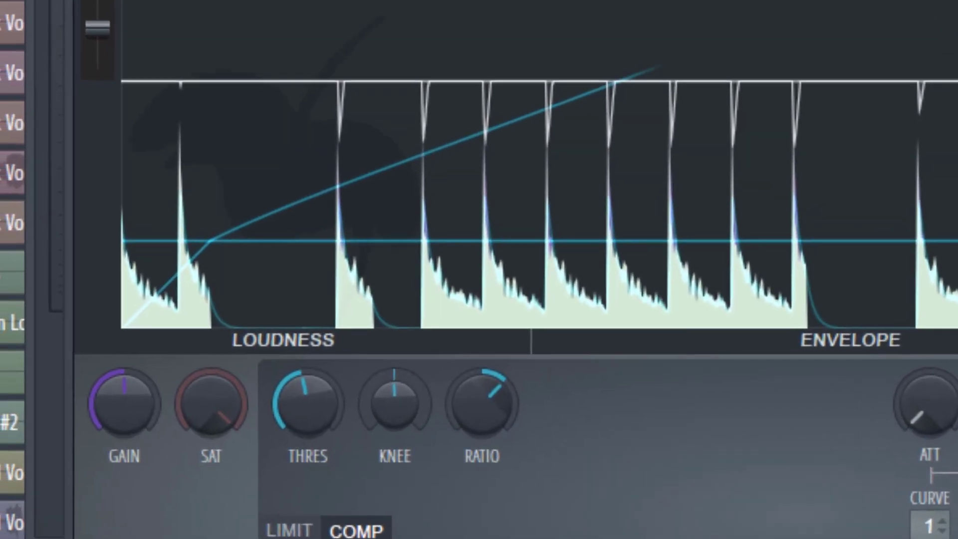
{"action": "left_click_drag", "start_coordinate": [423, 399], "coordinate": [423, 385]}
{"action": "right_click", "coordinate": [424, 394]}
{"action": "left_click", "coordinate": [449, 403]}
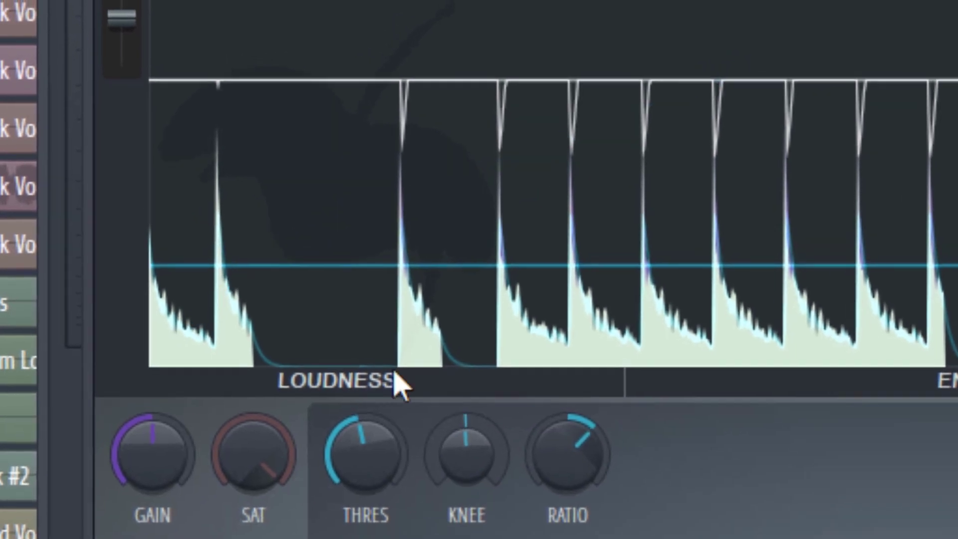
{"action": "mouse_move", "coordinate": [457, 477]}
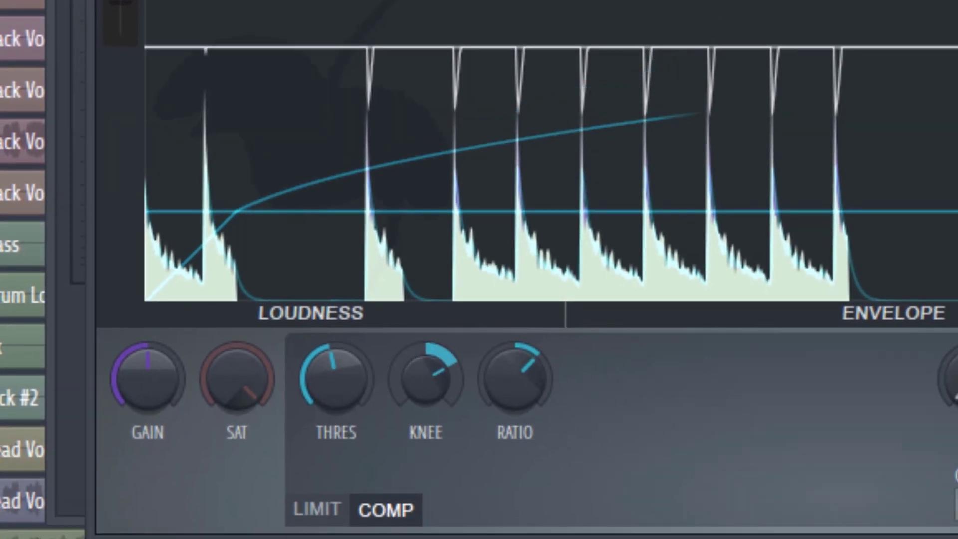
{"action": "mouse_move", "coordinate": [426, 379]}
{"action": "left_mouse_down"}
{"action": "mouse_move", "coordinate": [426, 364]}
{"action": "mouse_move", "coordinate": [418, 424]}
{"action": "mouse_move", "coordinate": [408, 377]}
{"action": "mouse_move", "coordinate": [443, 378]}
{"action": "left_mouse_up"}
{"action": "right_click", "coordinate": [423, 378]}
{"action": "left_click", "coordinate": [474, 397]}
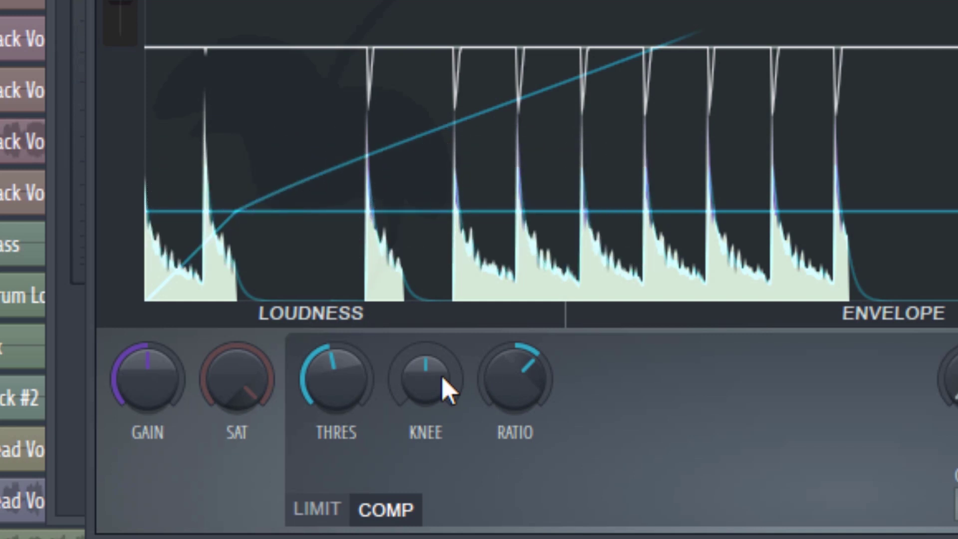
Sweep the knee lower and well above centre to compare curve shapes, and reset it to its default.
{"action": "left_click_drag", "start_coordinate": [442, 378], "coordinate": [421, 402]}
{"action": "left_click_drag", "start_coordinate": [422, 401], "coordinate": [421, 364]}
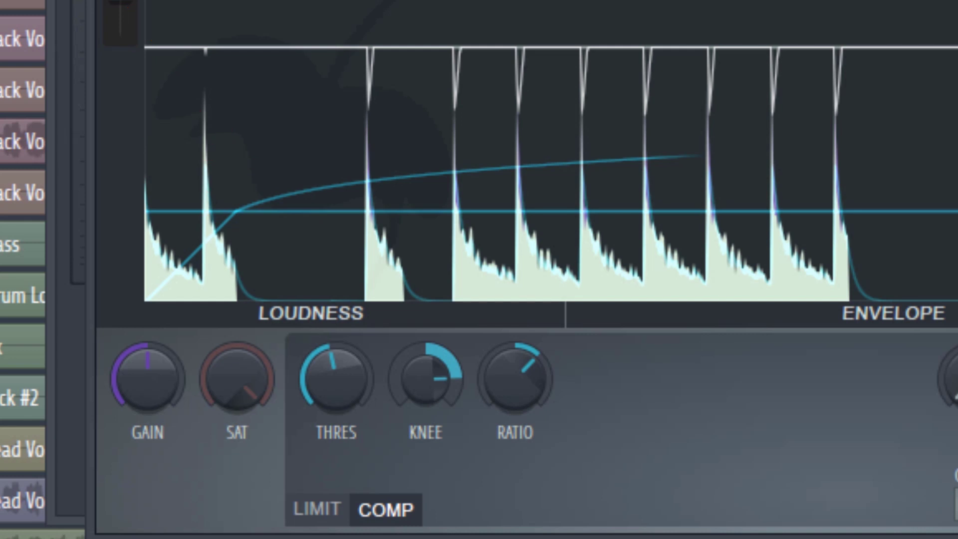
{"action": "right_click", "coordinate": [406, 382]}
{"action": "left_click", "coordinate": [448, 410]}
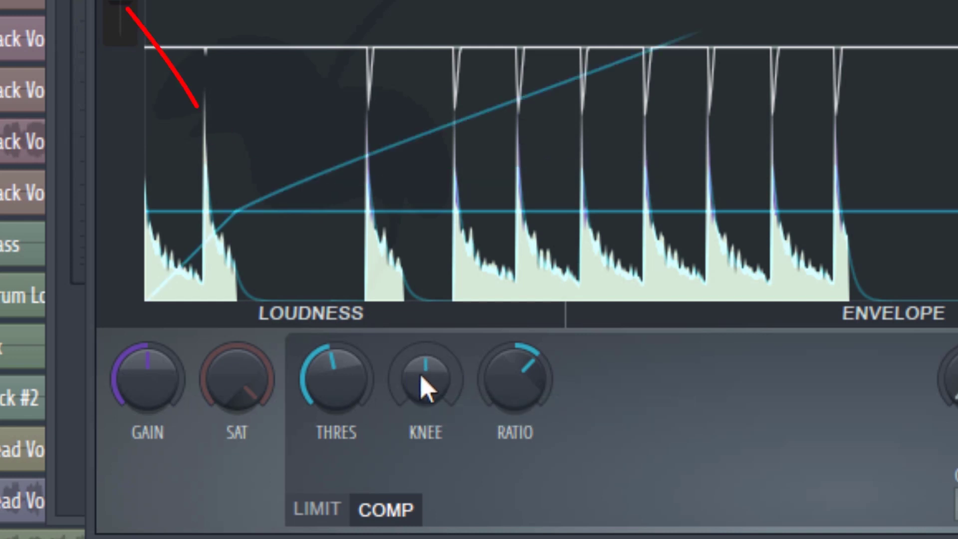
Raise the knee to its maximum, play the kick to compare the gain reduction, and reset the knee.
{"action": "left_click_drag", "start_coordinate": [422, 377], "coordinate": [423, 305]}
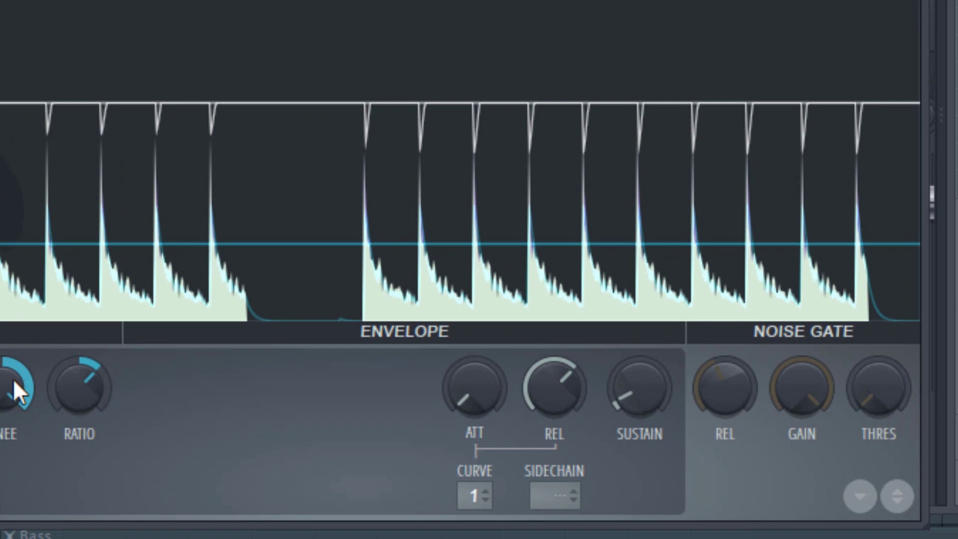
{"action": "right_click", "coordinate": [13, 378]}
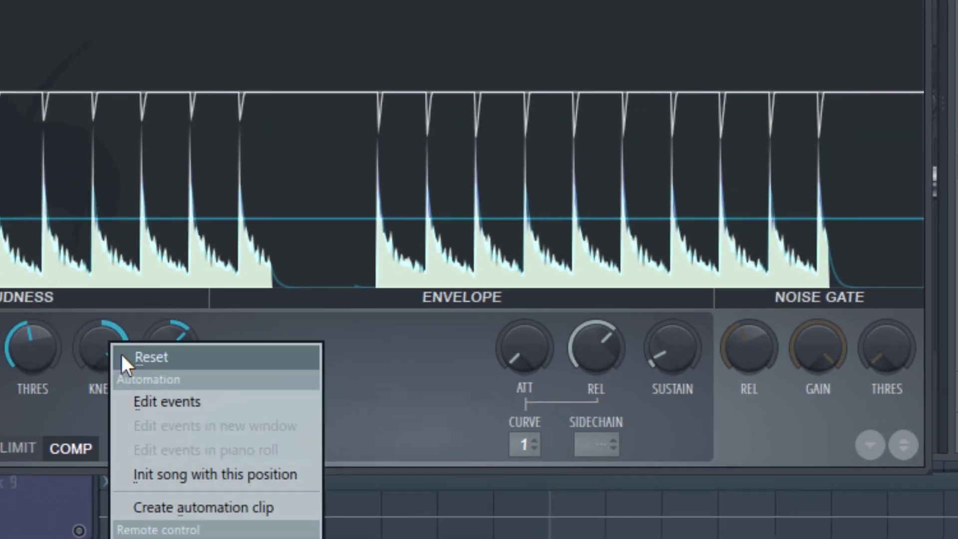
{"action": "left_click", "coordinate": [23, 400]}
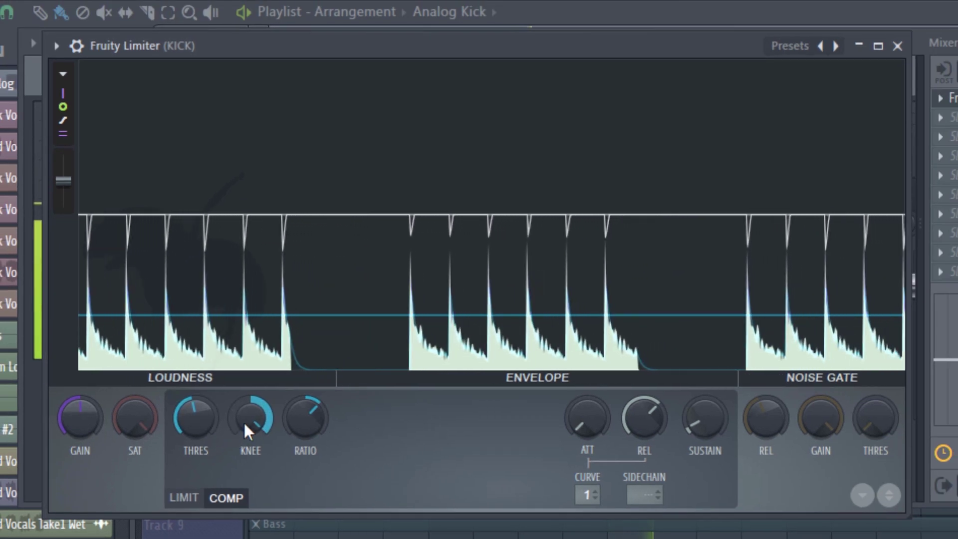
{"action": "right_click", "coordinate": [260, 424]}
{"action": "left_click", "coordinate": [267, 434]}
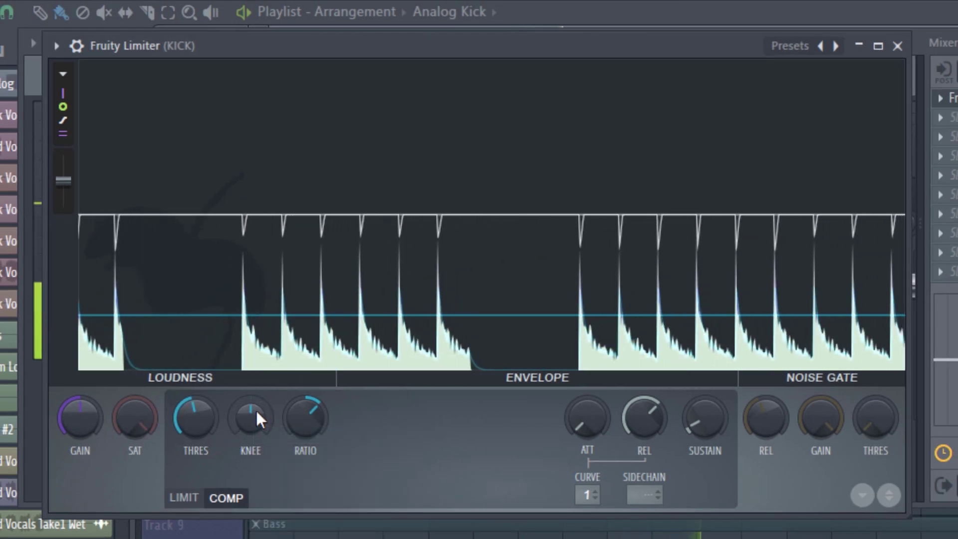
Set the compressor knee to about two-thirds of its range, starting again from its default value.
{"action": "left_click_drag", "start_coordinate": [256, 408], "coordinate": [255, 366]}
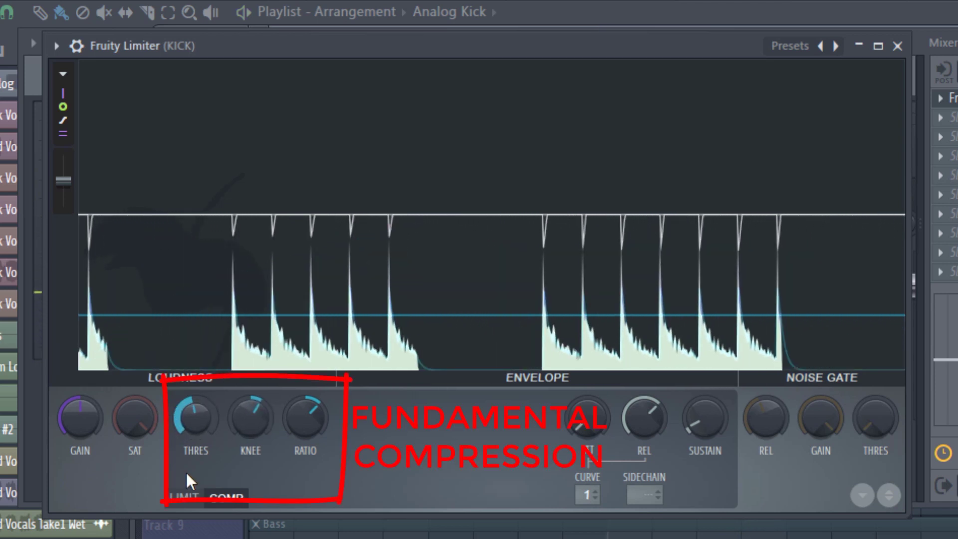
{"action": "right_click", "coordinate": [253, 422]}
{"action": "left_click", "coordinate": [271, 436]}
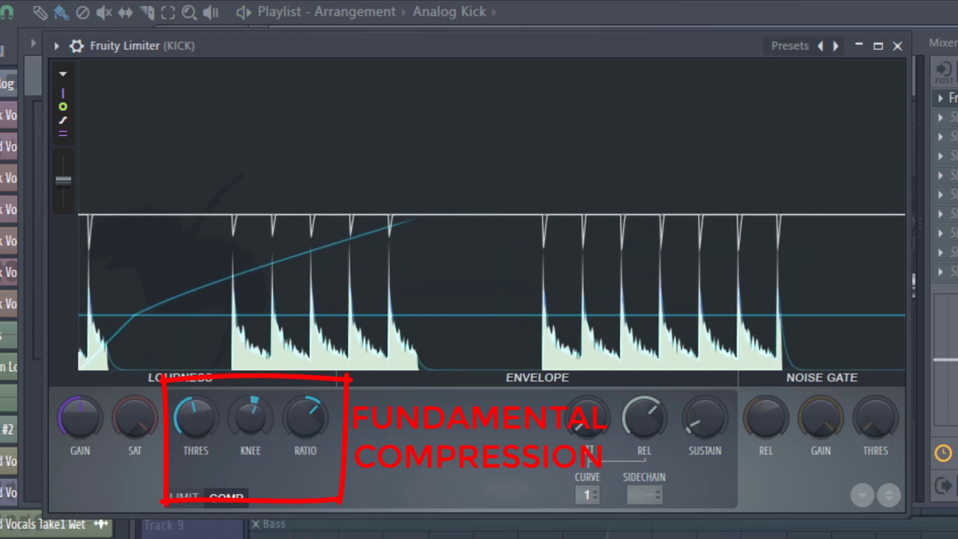
{"action": "left_click_drag", "start_coordinate": [251, 418], "coordinate": [251, 408]}
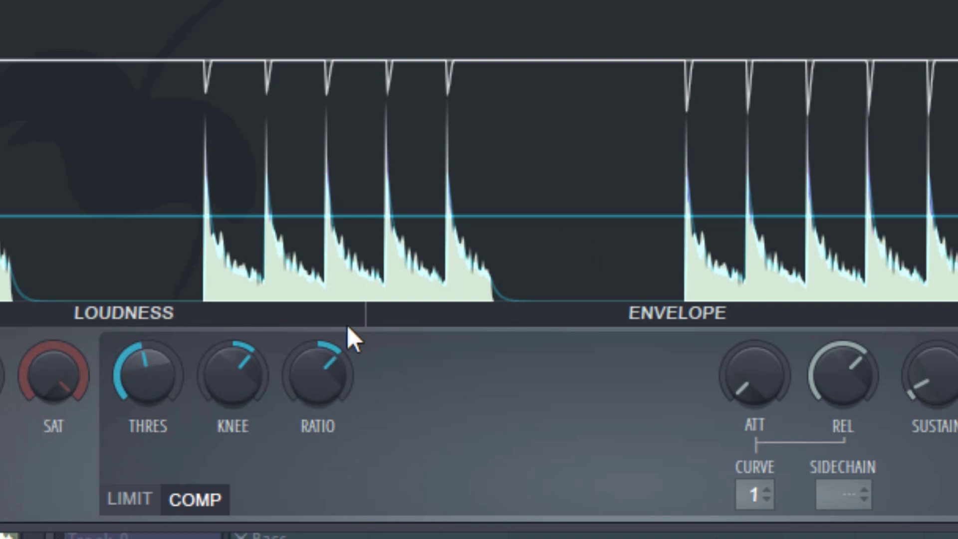
Compare short and long compressor attack times on the kick and settle on about one-sixth of the attack range.
{"action": "left_click_drag", "start_coordinate": [764, 370], "coordinate": [764, 354]}
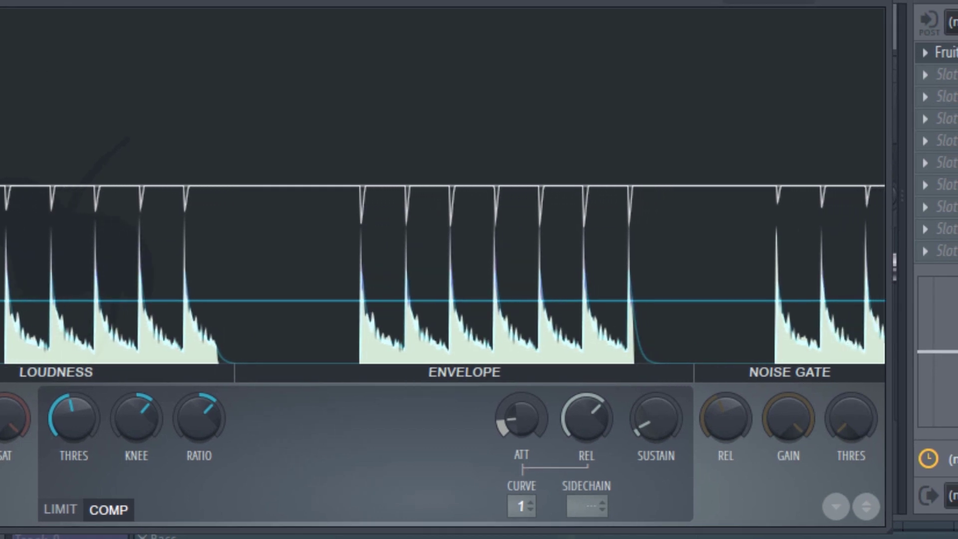
{"action": "left_click_drag", "start_coordinate": [521, 418], "coordinate": [521, 418]}
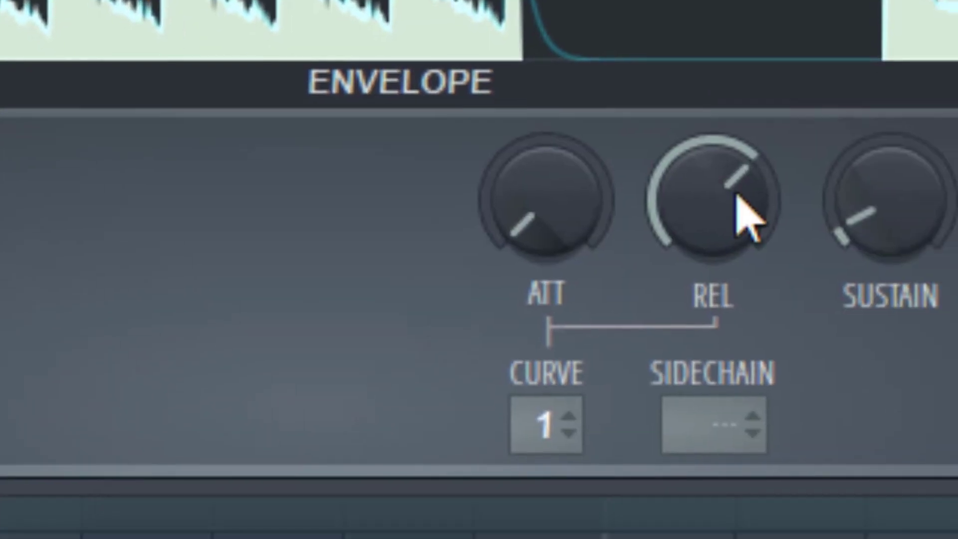
{"action": "left_click_drag", "start_coordinate": [538, 241], "coordinate": [539, 234]}
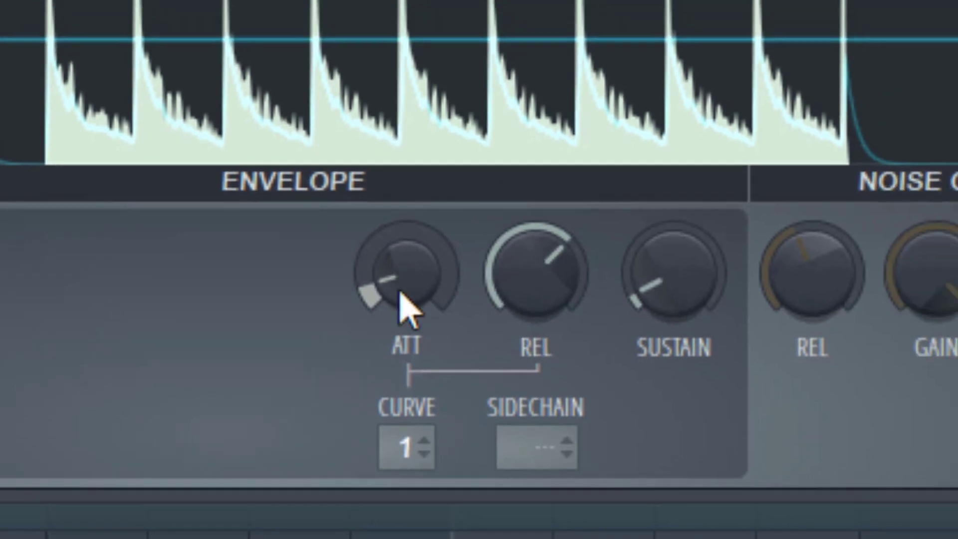
{"action": "left_click_drag", "start_coordinate": [446, 250], "coordinate": [446, 171]}
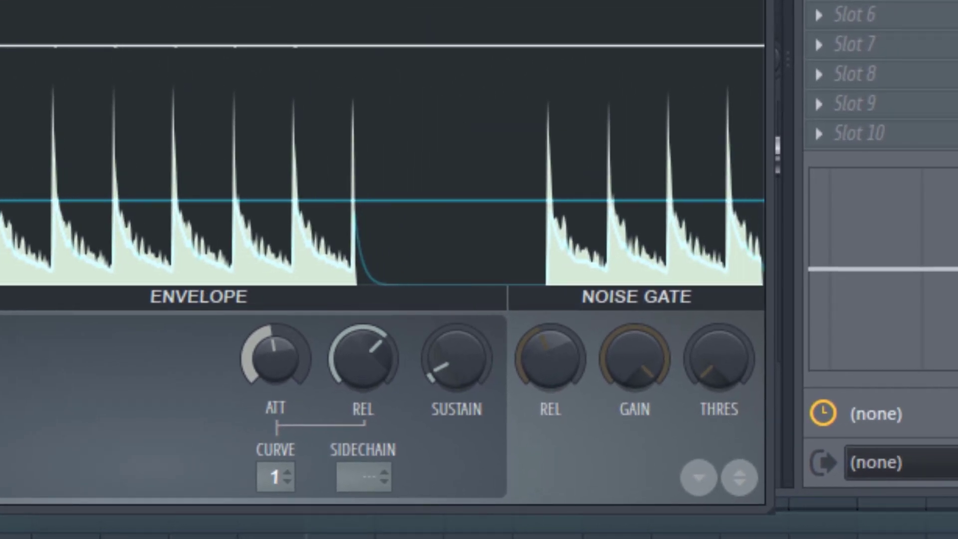
{"action": "left_click_drag", "start_coordinate": [285, 359], "coordinate": [284, 404]}
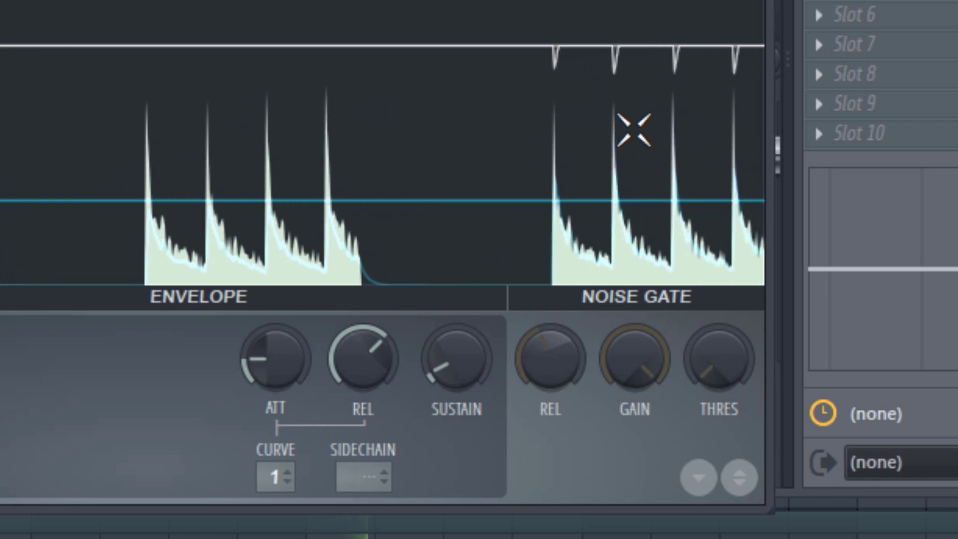
Shorten the compressor attack further, raise the sustain to its maximum and bring the sustain back down.
{"action": "left_click_drag", "start_coordinate": [289, 353], "coordinate": [289, 364]}
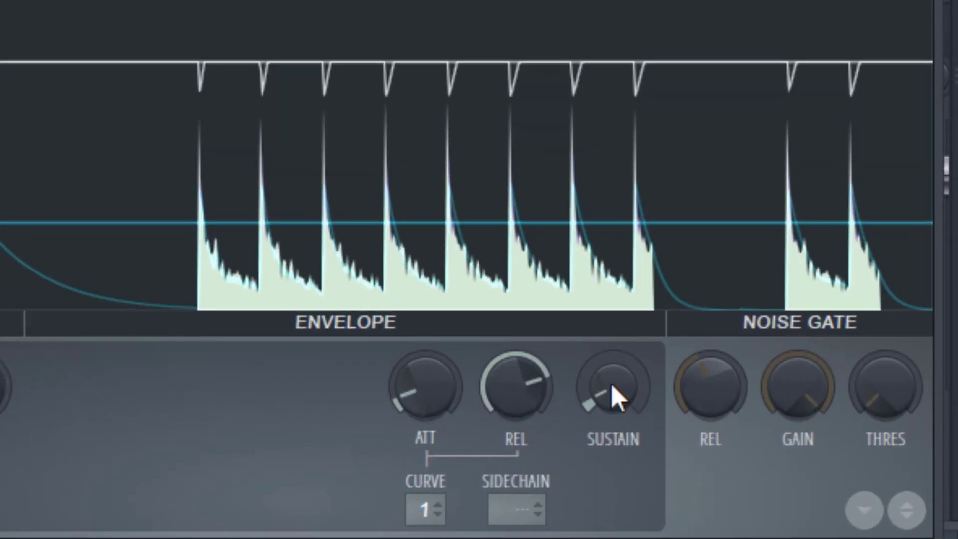
{"action": "left_click_drag", "start_coordinate": [698, 401], "coordinate": [703, 390]}
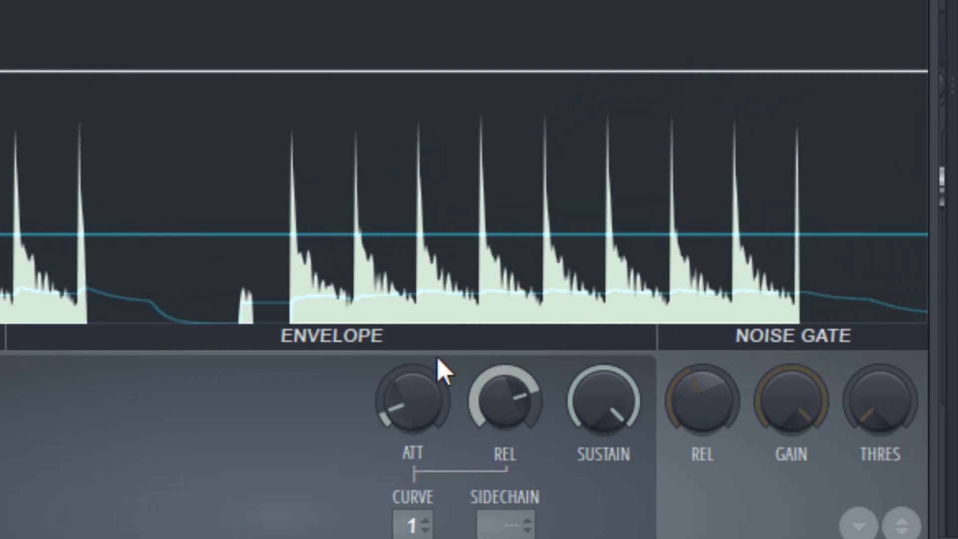
{"action": "left_click_drag", "start_coordinate": [604, 399], "coordinate": [604, 439]}
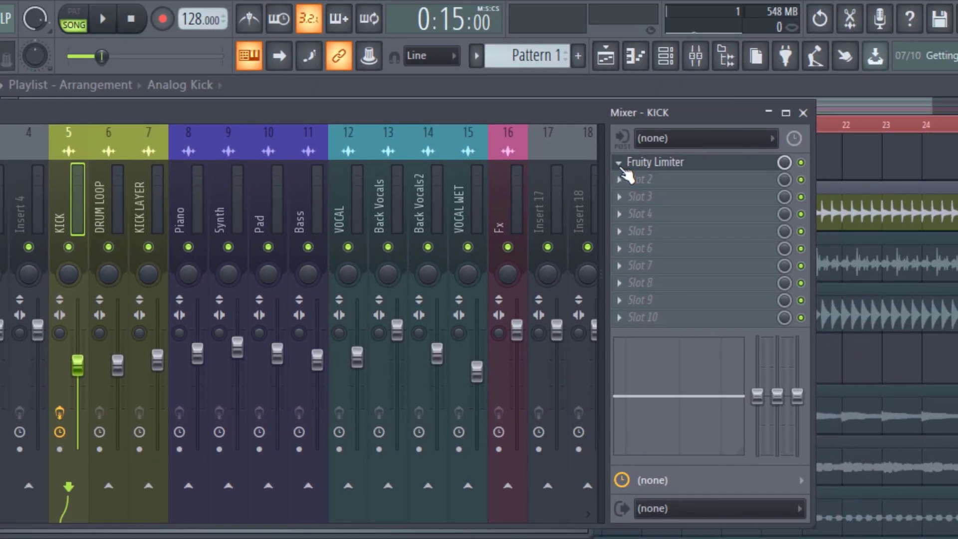
Replace Fruity Limiter on the KICK mixer track with the API-2500 Mono compressor.
{"action": "left_click", "coordinate": [619, 167]}
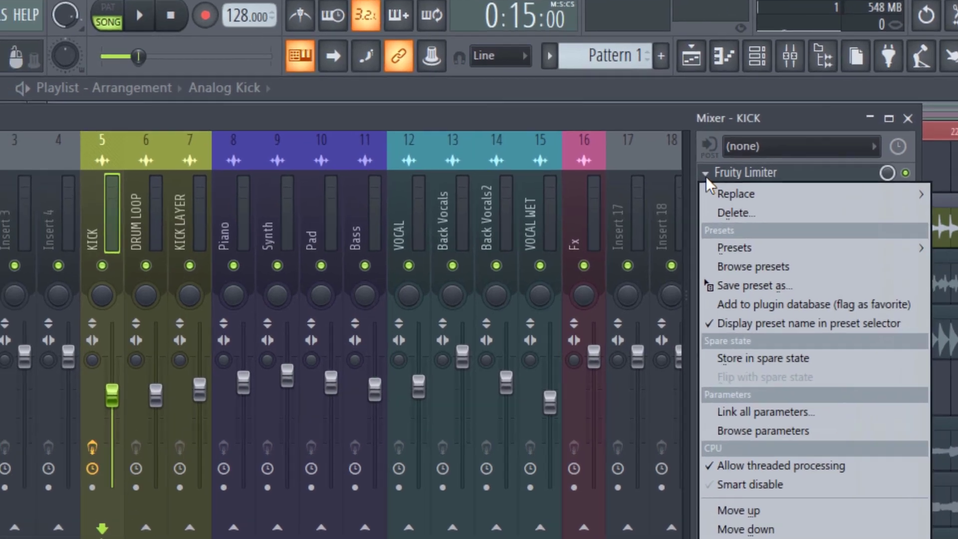
{"action": "mouse_move", "coordinate": [643, 182]}
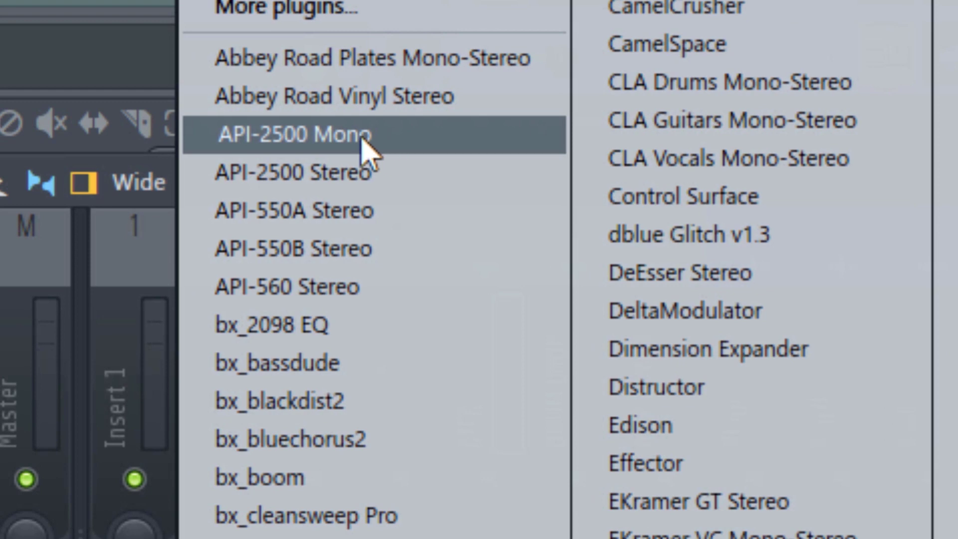
{"action": "left_click", "coordinate": [331, 142]}
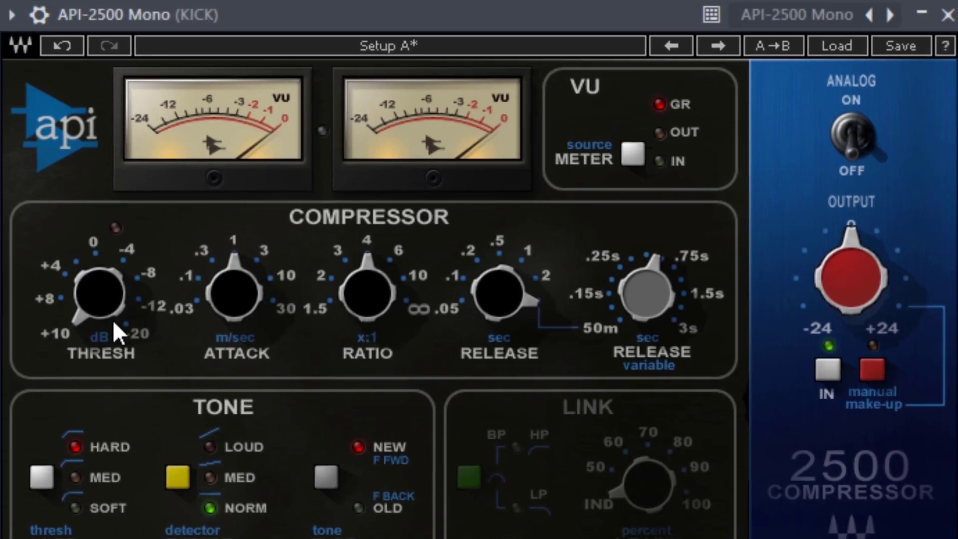
Set the API-2500 threshold to about +8.9 dB and its attack to 0.1 ms.
{"action": "left_click_drag", "start_coordinate": [98, 315], "coordinate": [99, 280]}
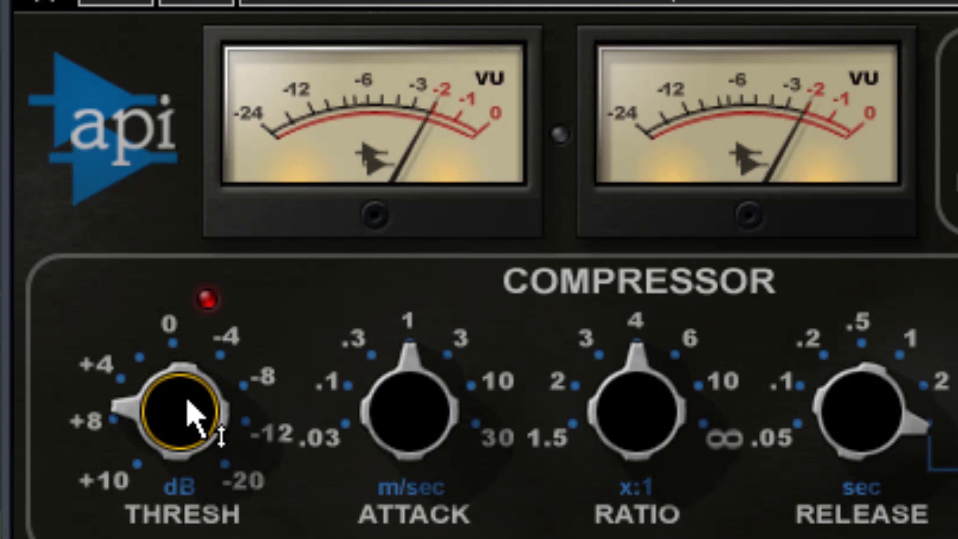
{"action": "left_click_drag", "start_coordinate": [197, 411], "coordinate": [196, 424]}
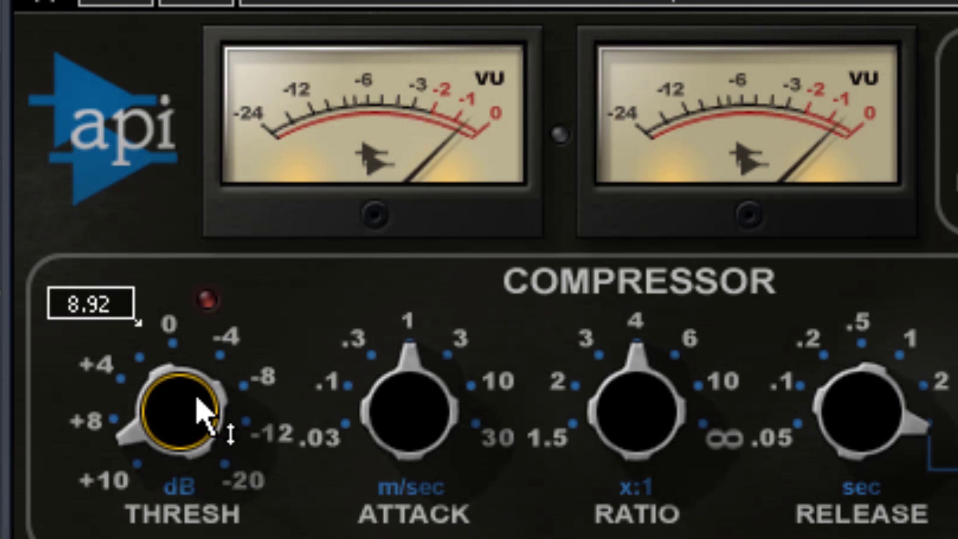
{"action": "mouse_move", "coordinate": [402, 405]}
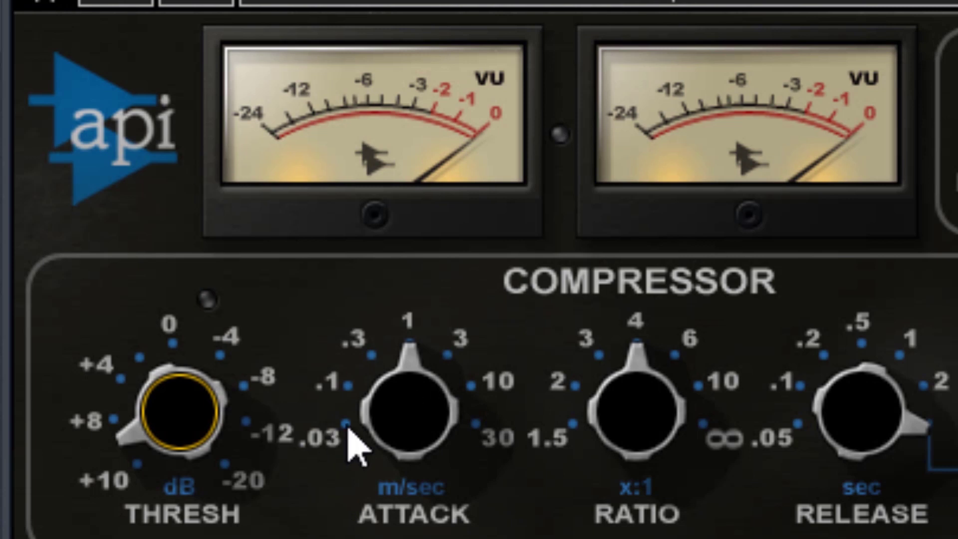
{"action": "left_click_drag", "start_coordinate": [392, 374], "coordinate": [372, 419]}
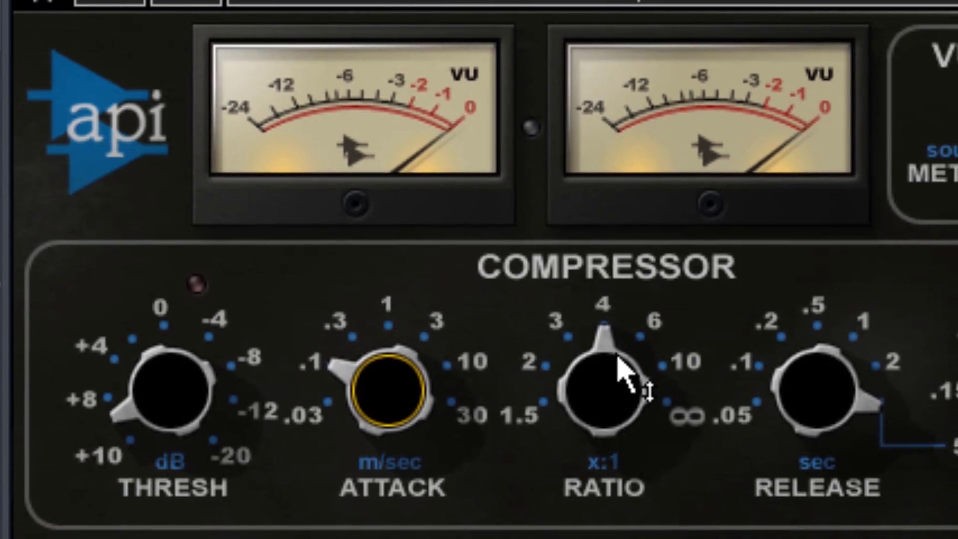
Compare different compression ratios on the kick, including 10:1, and settle on 6:1.
{"action": "mouse_move", "coordinate": [642, 370]}
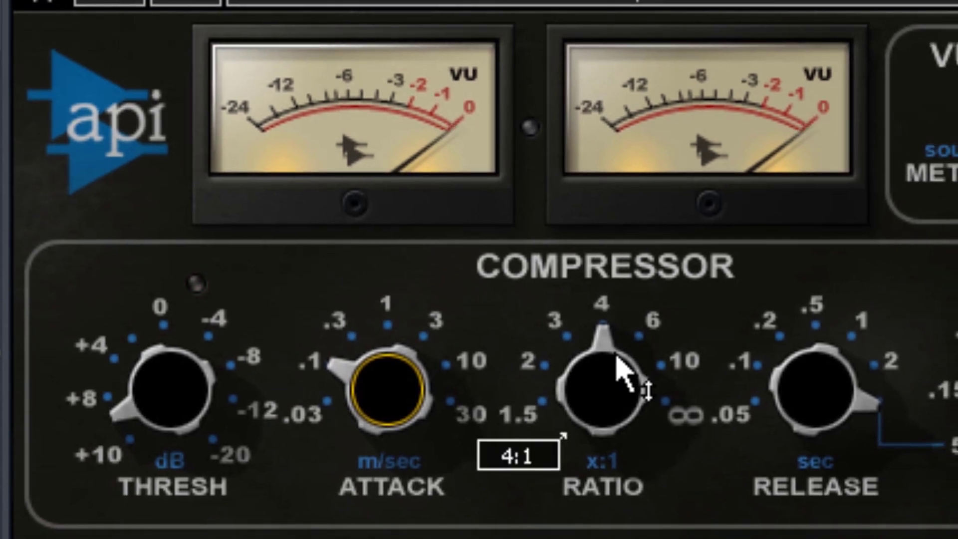
{"action": "left_click_drag", "start_coordinate": [621, 369], "coordinate": [592, 344]}
{"action": "left_click_drag", "start_coordinate": [563, 435], "coordinate": [564, 419]}
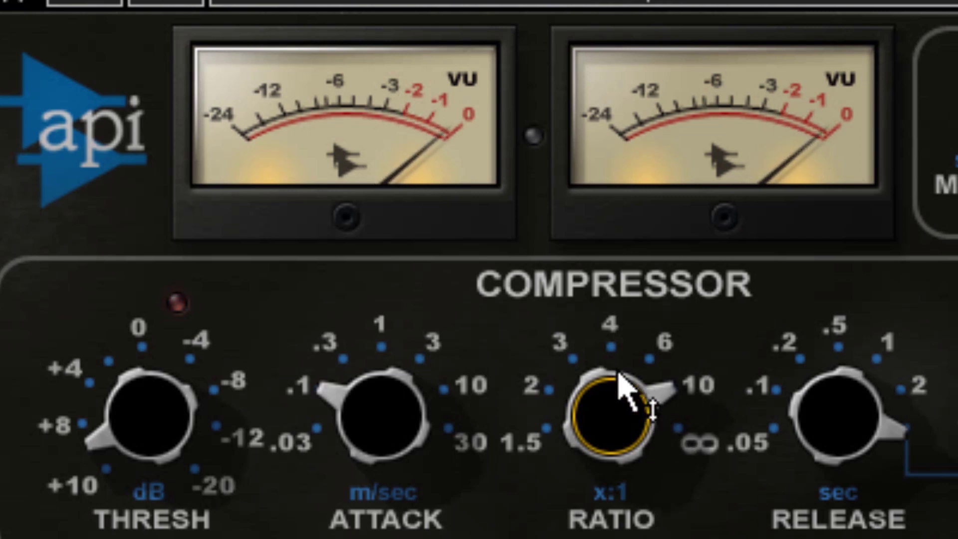
{"action": "left_click_drag", "start_coordinate": [624, 391], "coordinate": [601, 331]}
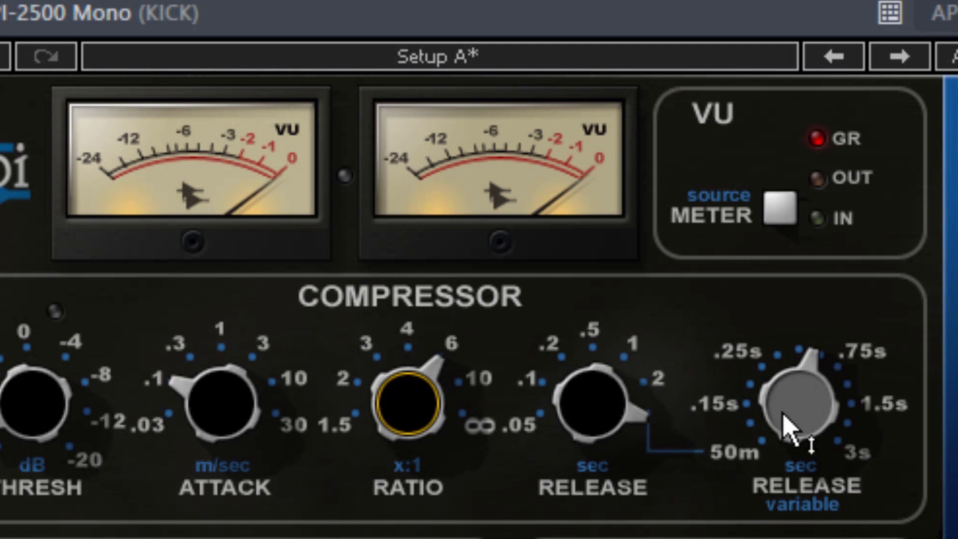
Compare the .05 s release with short and long variable release times, and settle on the variable release at 50 ms.
{"action": "left_click_drag", "start_coordinate": [788, 407], "coordinate": [777, 395]}
{"action": "left_click_drag", "start_coordinate": [609, 399], "coordinate": [609, 417]}
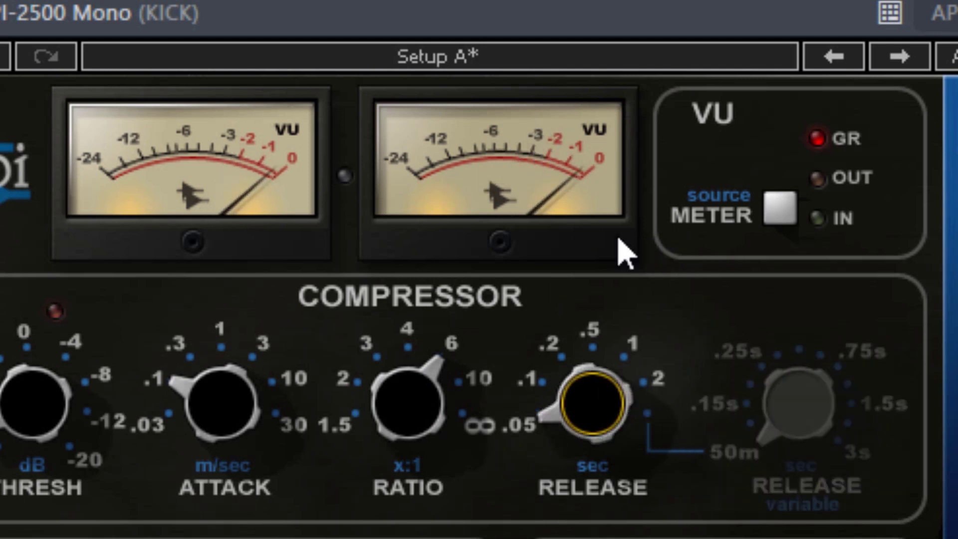
{"action": "left_click_drag", "start_coordinate": [592, 399], "coordinate": [592, 342]}
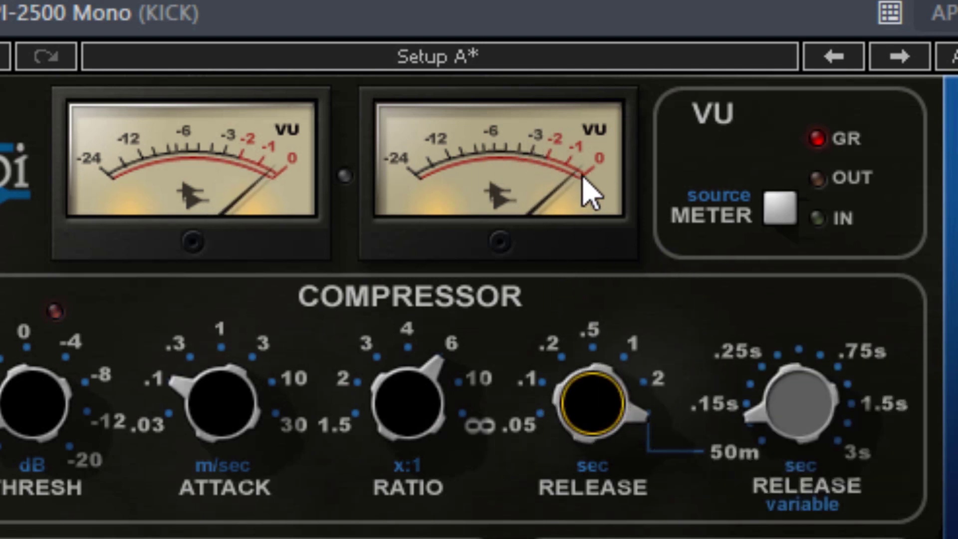
{"action": "left_click_drag", "start_coordinate": [786, 452], "coordinate": [573, 252]}
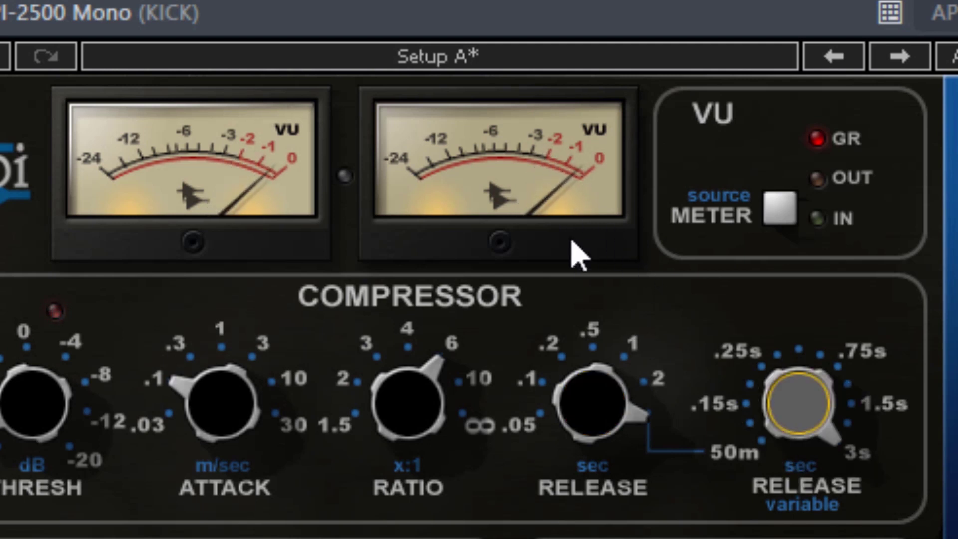
{"action": "left_click_drag", "start_coordinate": [787, 405], "coordinate": [549, 534]}
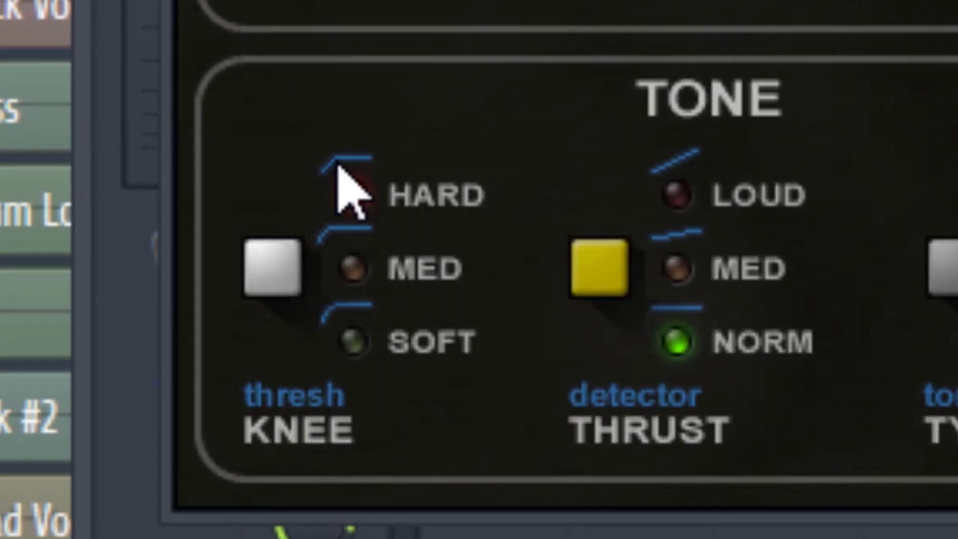
Try the Soft knee and settle on Med, and compare the Med and Norm detector thrust modes before choosing Loud.
{"action": "left_click", "coordinate": [351, 342]}
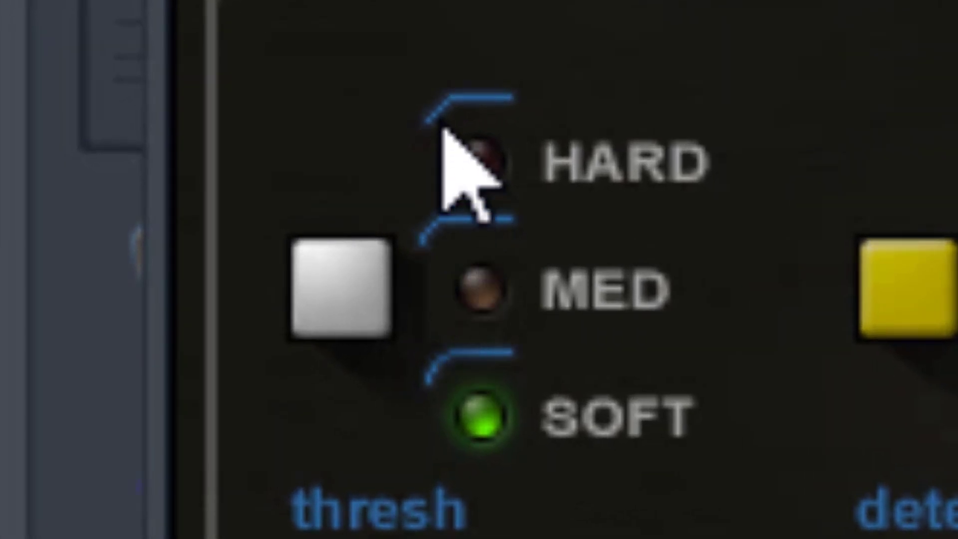
{"action": "left_click", "coordinate": [487, 295]}
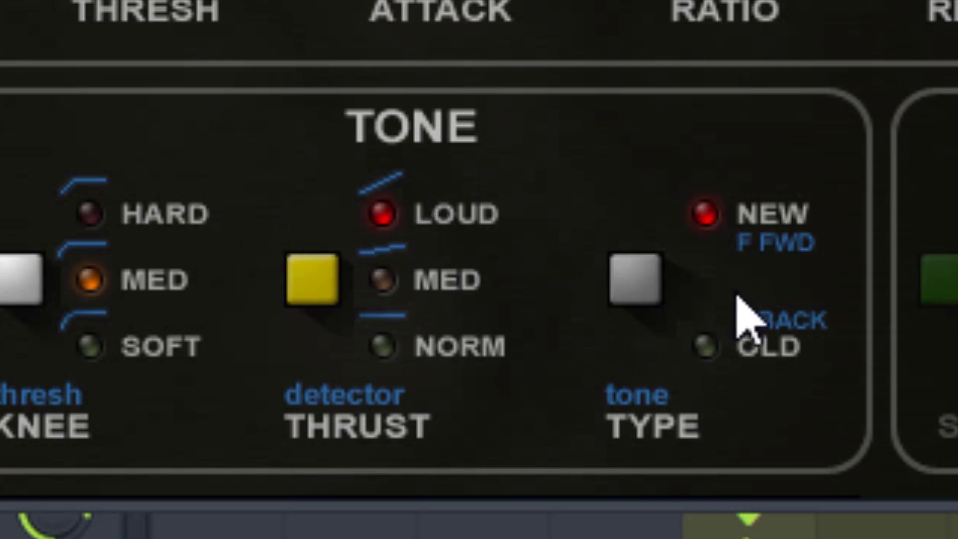
{"action": "left_click", "coordinate": [407, 274]}
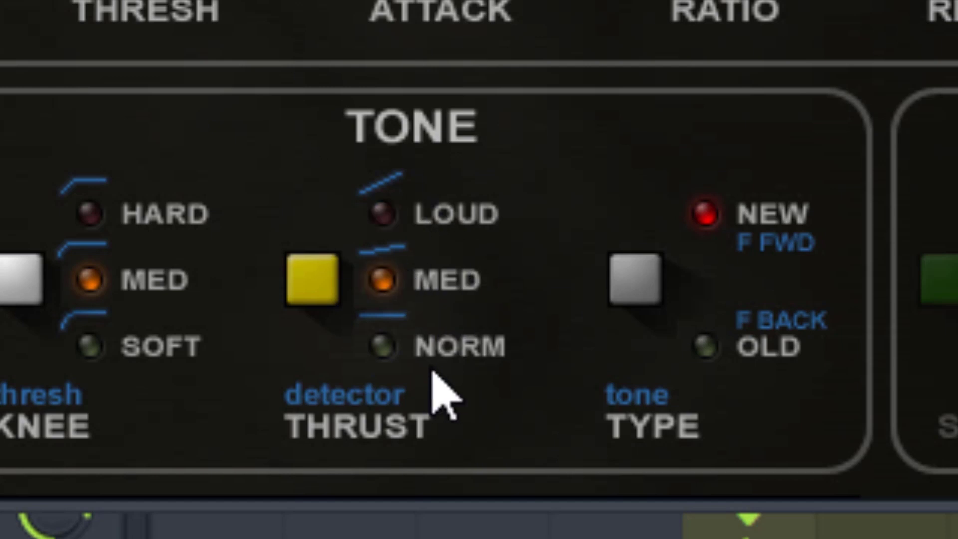
{"action": "left_click", "coordinate": [396, 357]}
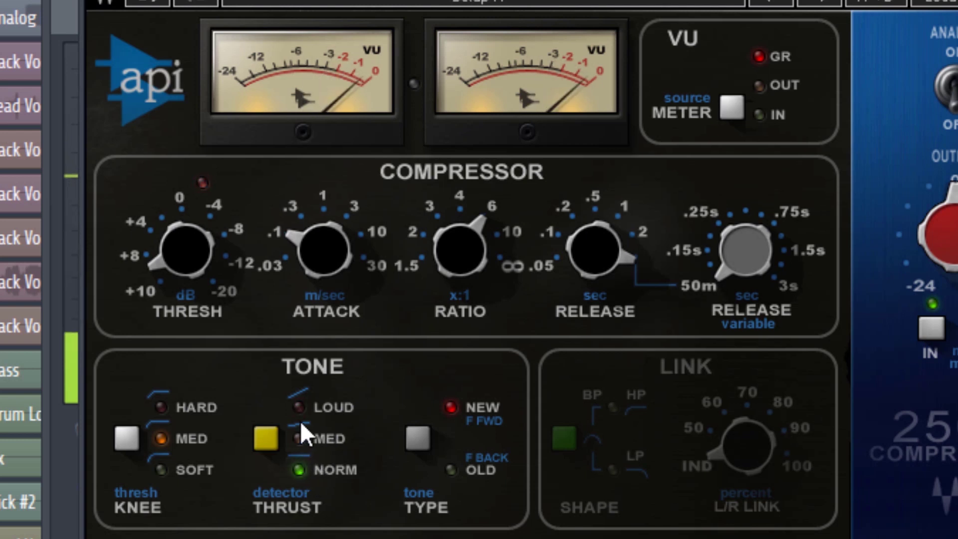
{"action": "left_click", "coordinate": [299, 408]}
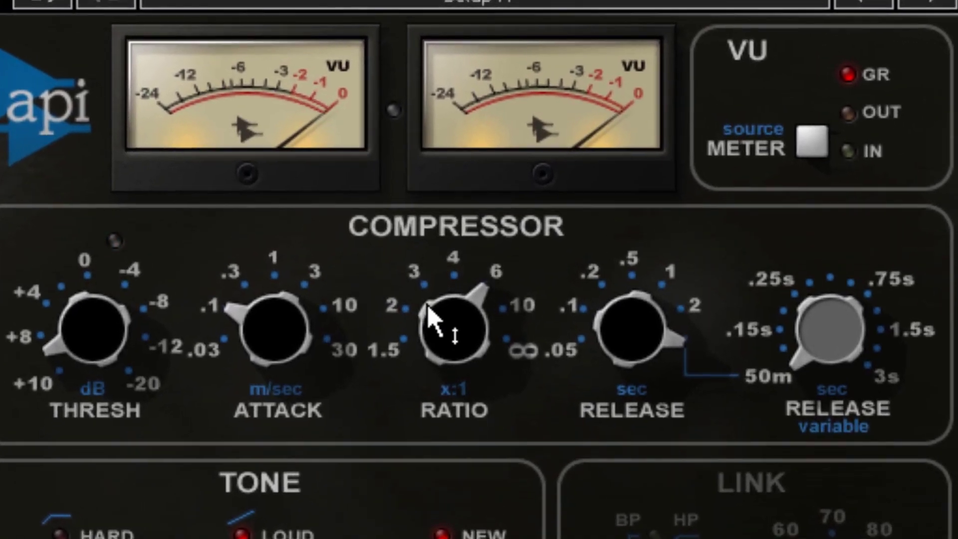
Lower the ratio through 4:1 to 3:1, and enable manual make-up with the output raised slightly above 0.
{"action": "left_click_drag", "start_coordinate": [444, 246], "coordinate": [444, 259]}
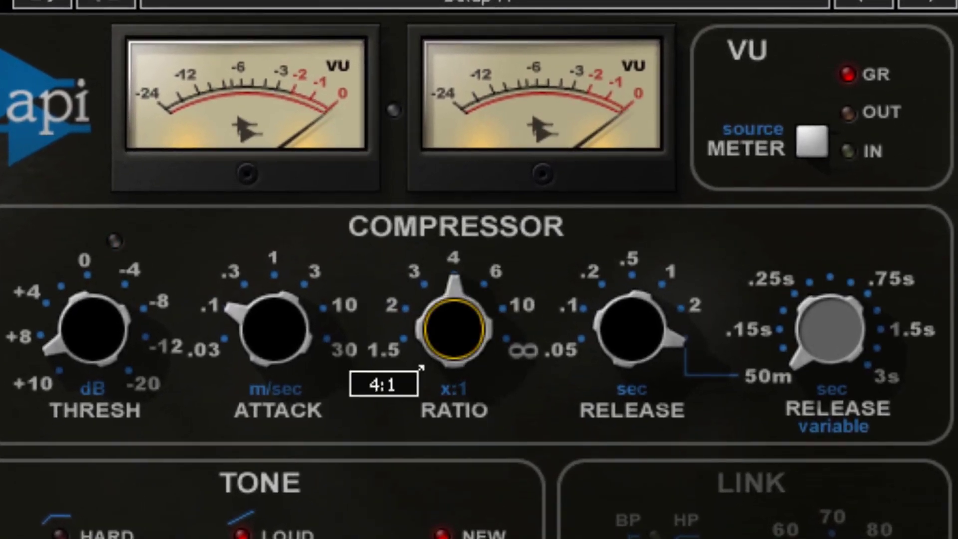
{"action": "left_click_drag", "start_coordinate": [442, 325], "coordinate": [442, 339]}
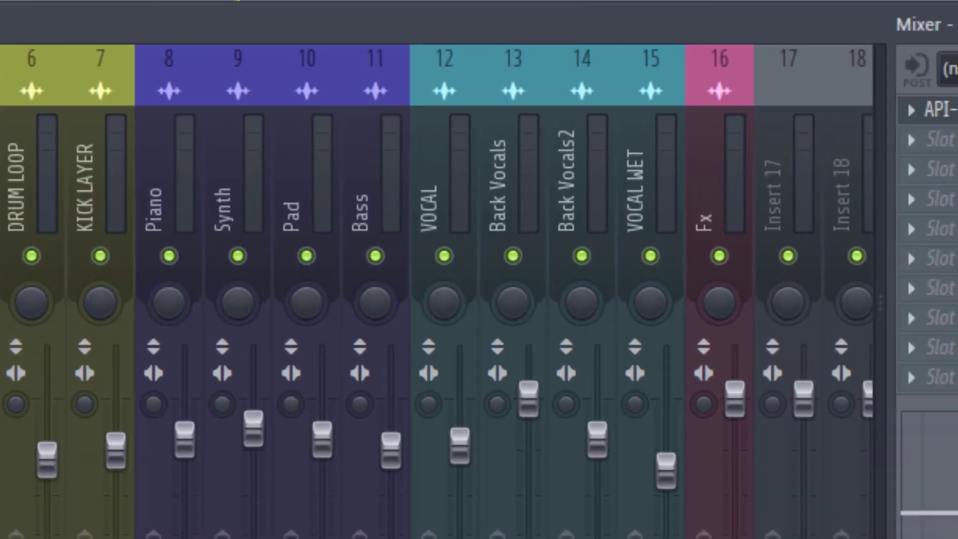
{"action": "left_click", "coordinate": [848, 229]}
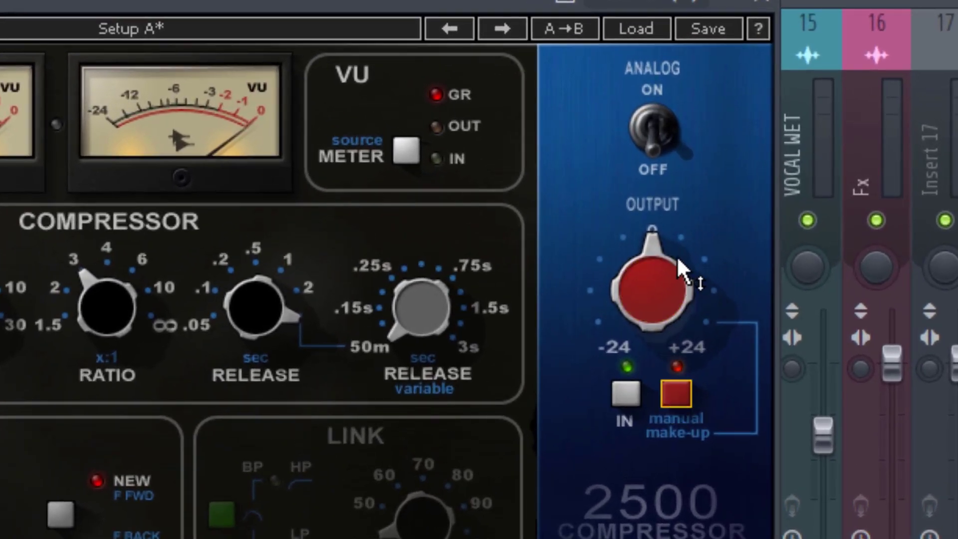
{"action": "left_click_drag", "start_coordinate": [669, 265], "coordinate": [669, 233]}
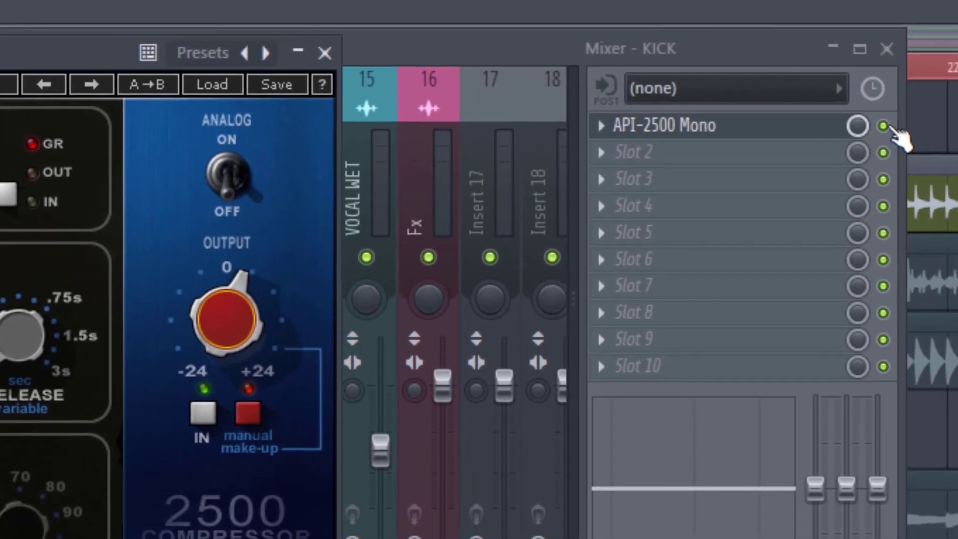
Bypass and re-enable the API-2500 on the kick to compare levels, and toggle its Analog switch.
{"action": "left_click", "coordinate": [884, 126]}
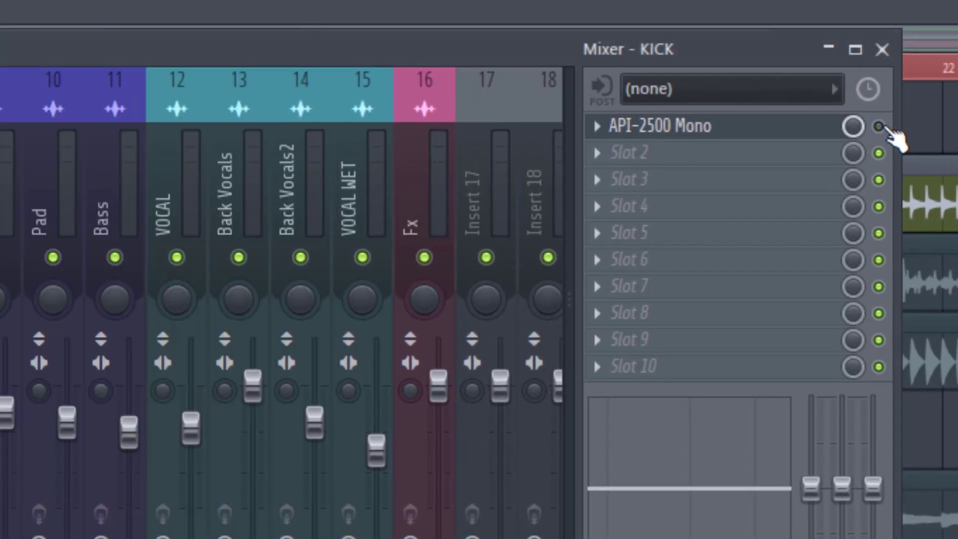
{"action": "left_click", "coordinate": [878, 126]}
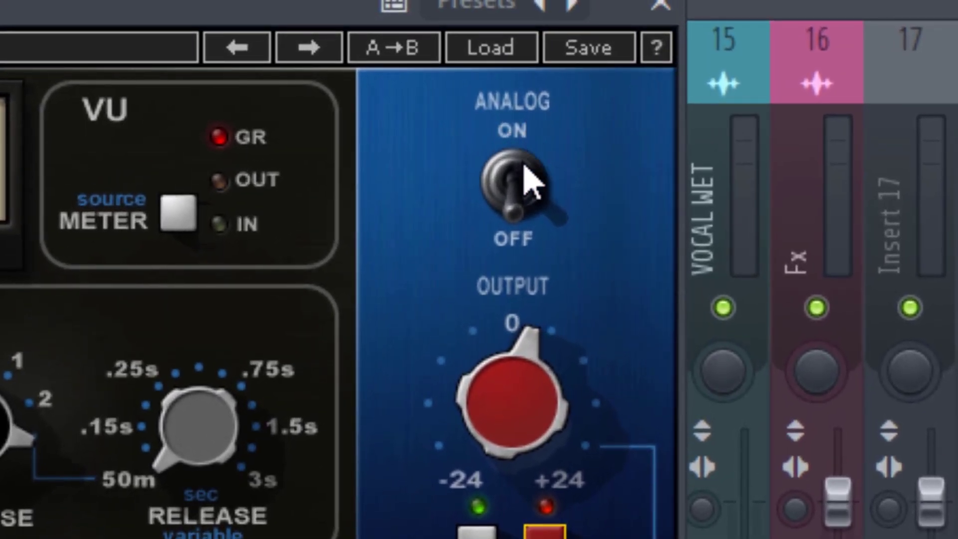
{"action": "left_click", "coordinate": [533, 199]}
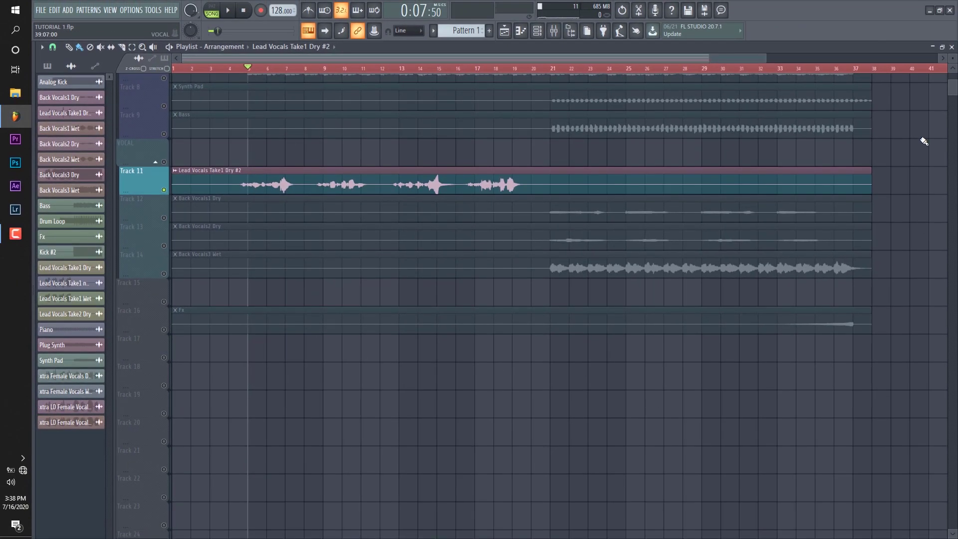
{"action": "scroll", "coordinate": [848, 125], "scroll_direction": "up", "scroll_amount": 7}
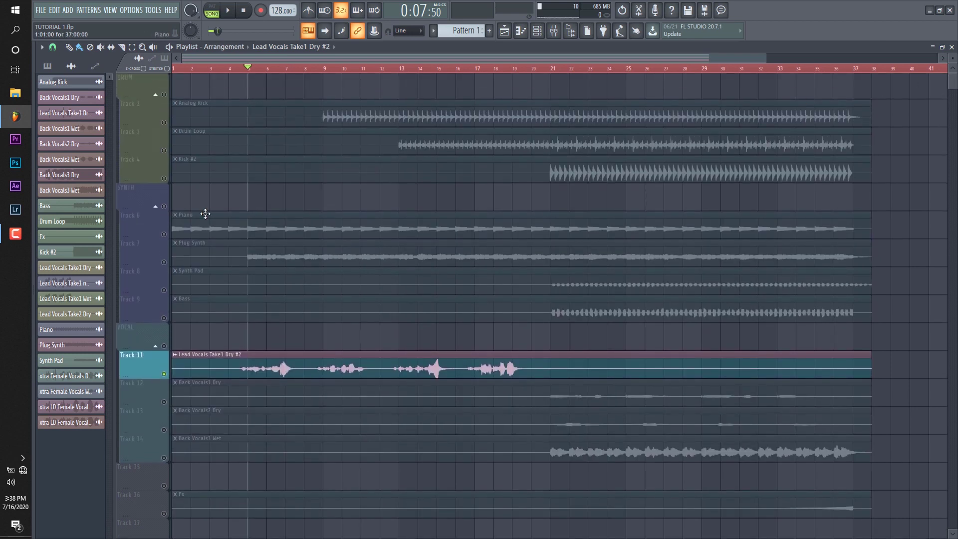